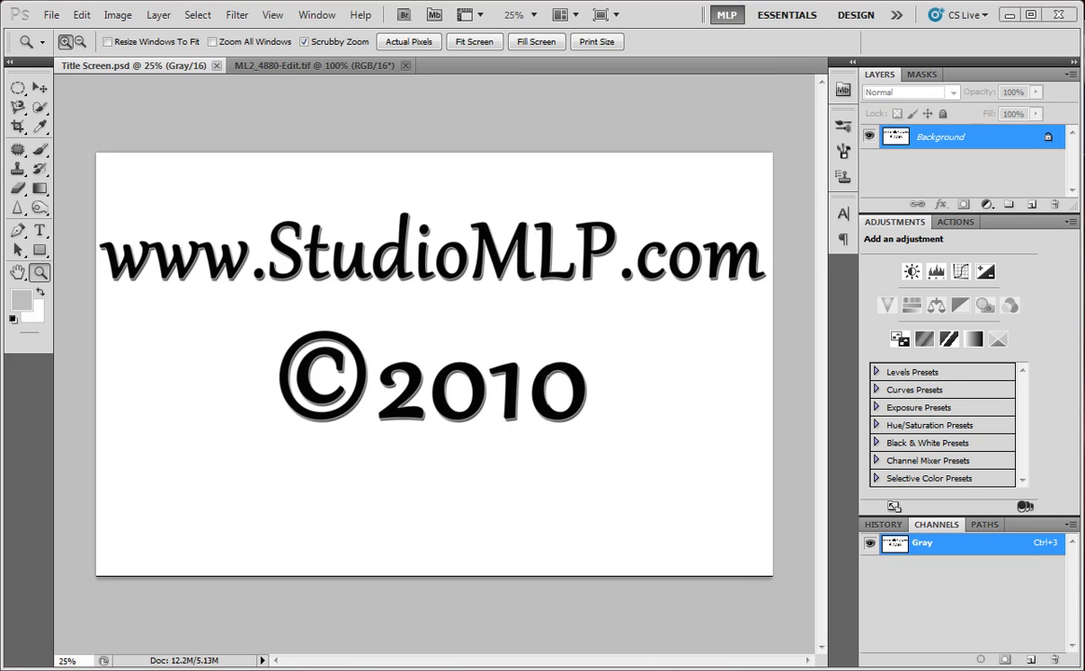
Close Title Screen.psd, leaving ML2_4880-Edit.tif as the only open document
left_click(215, 67)
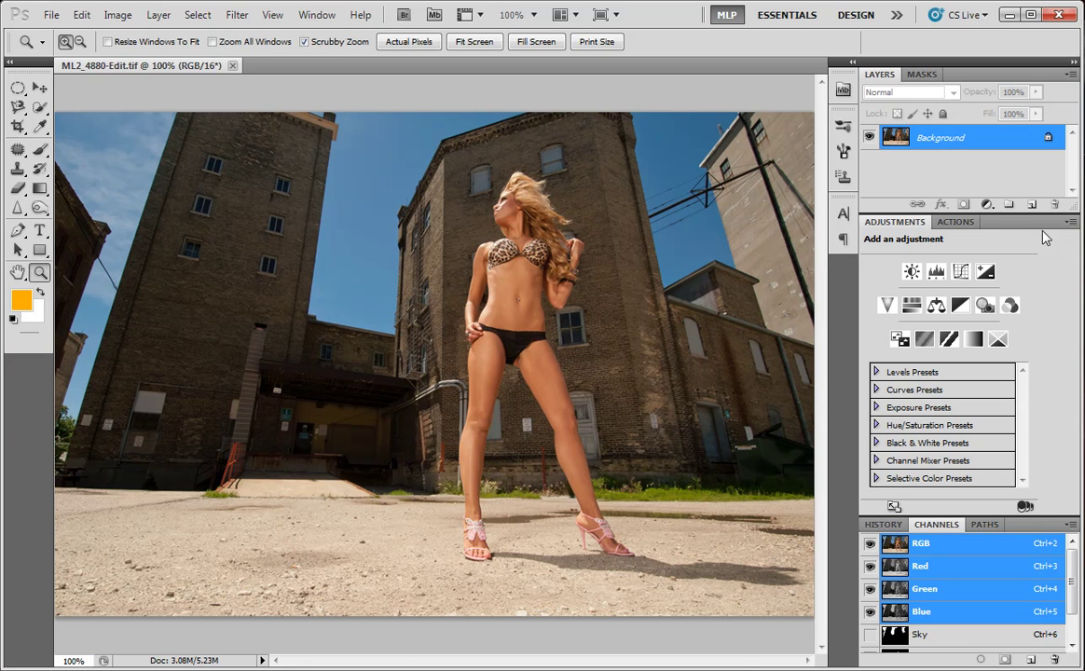
left_click(987, 206)
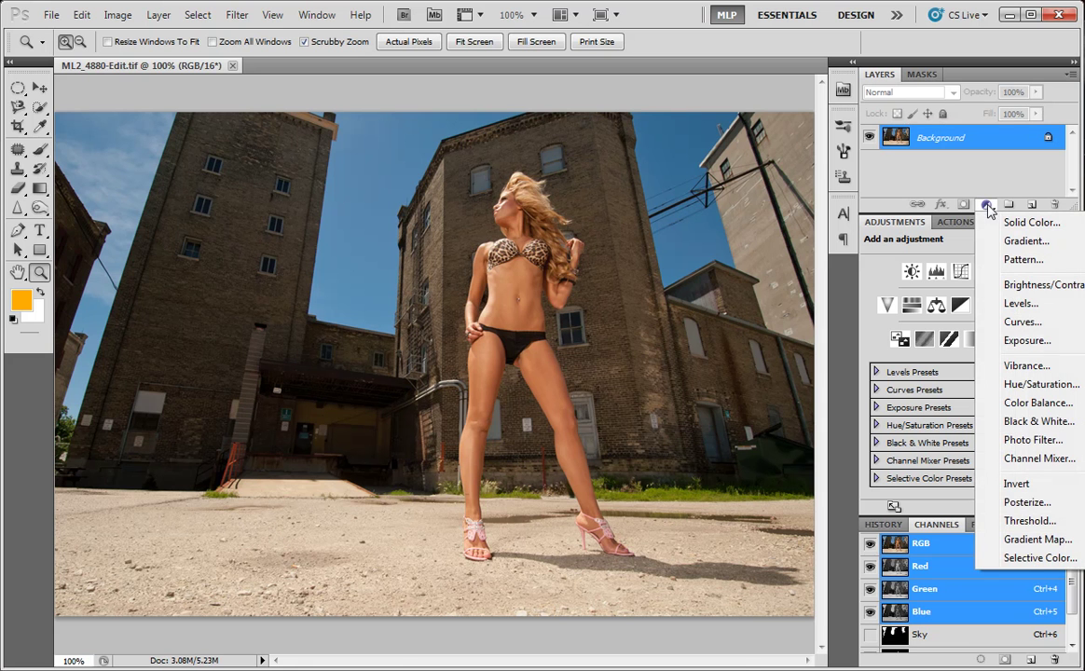
left_click(1028, 540)
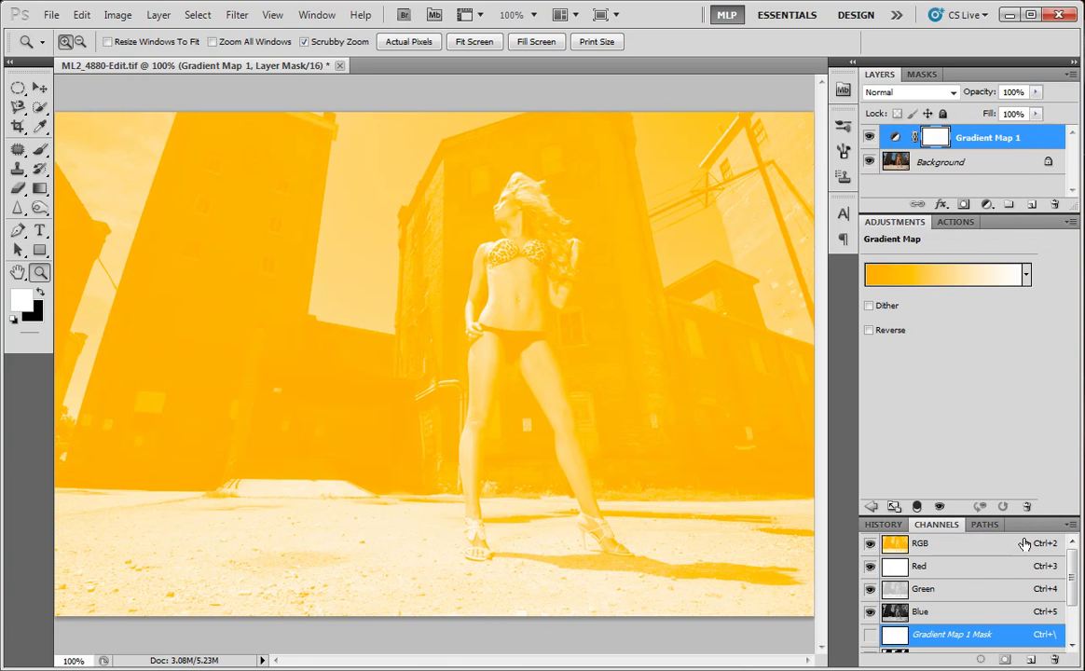
left_click(957, 282)
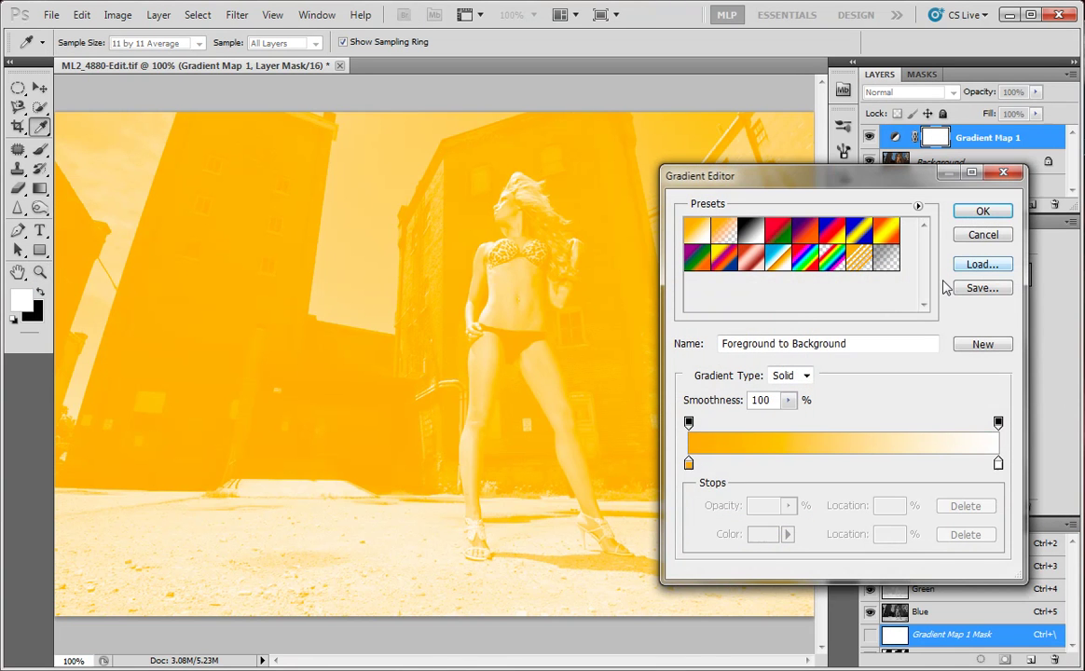
left_click(750, 230)
left_click(983, 212)
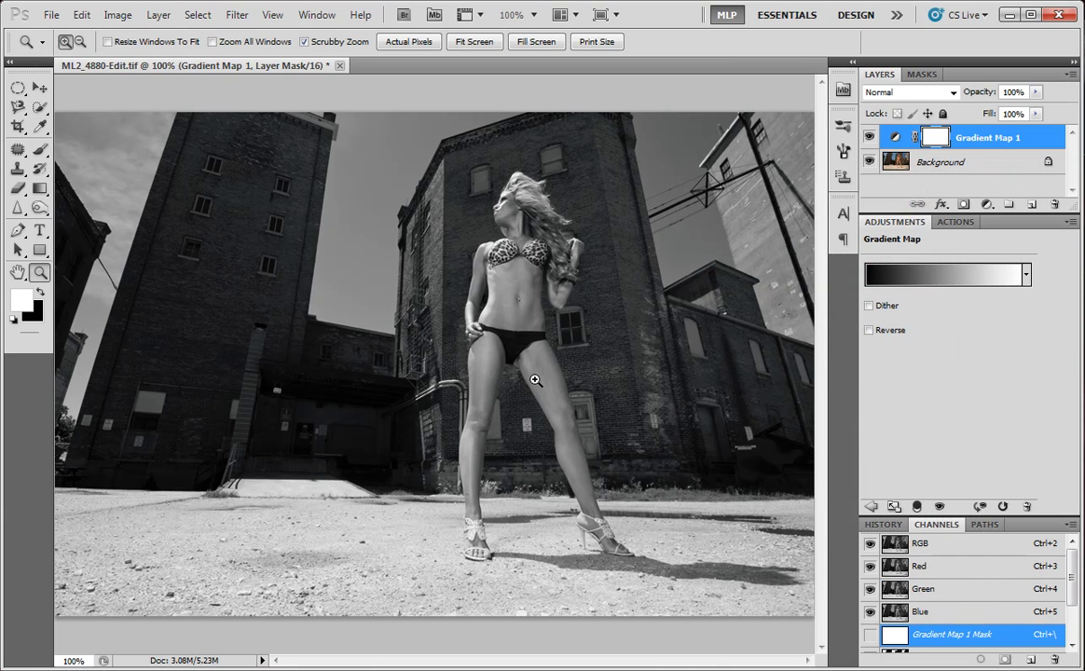
left_click(902, 92)
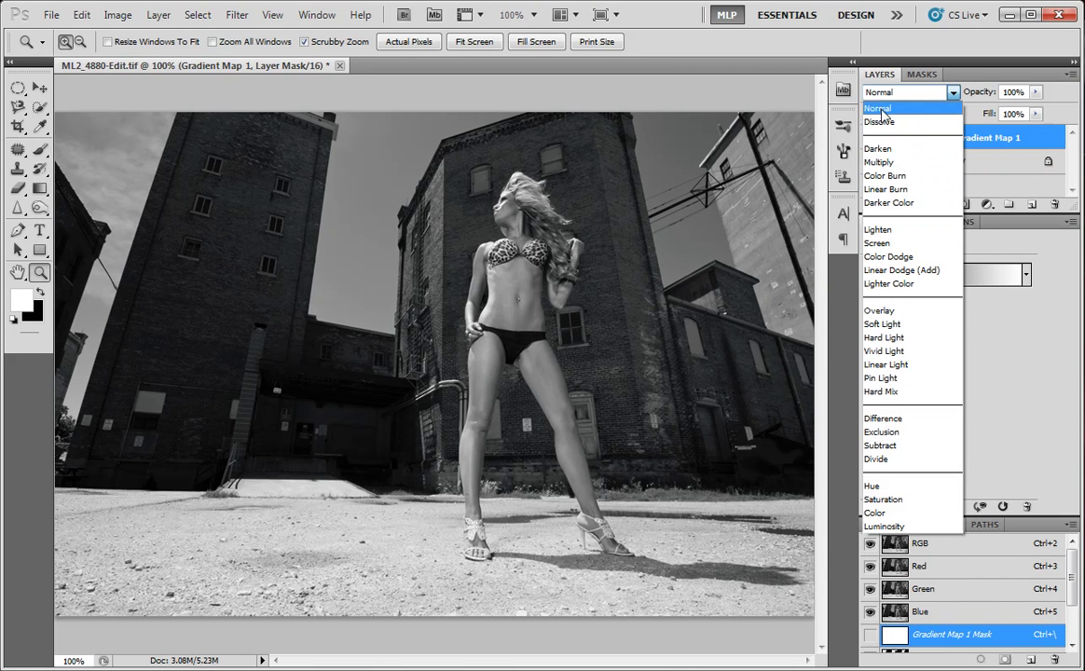
left_click(879, 312)
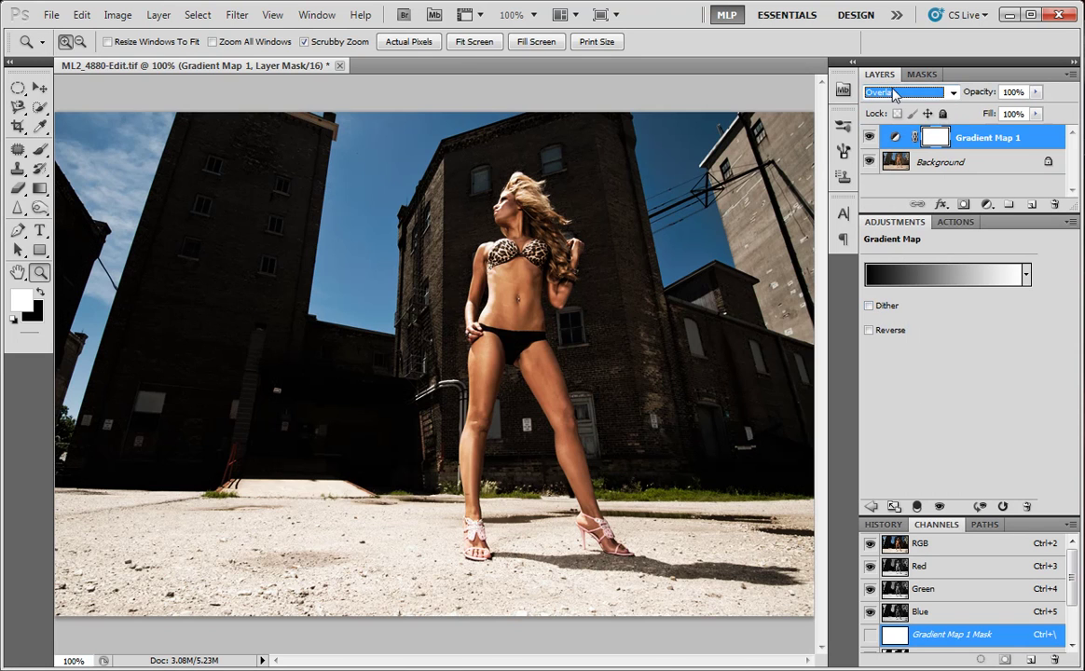
left_click(893, 93)
left_click(894, 165)
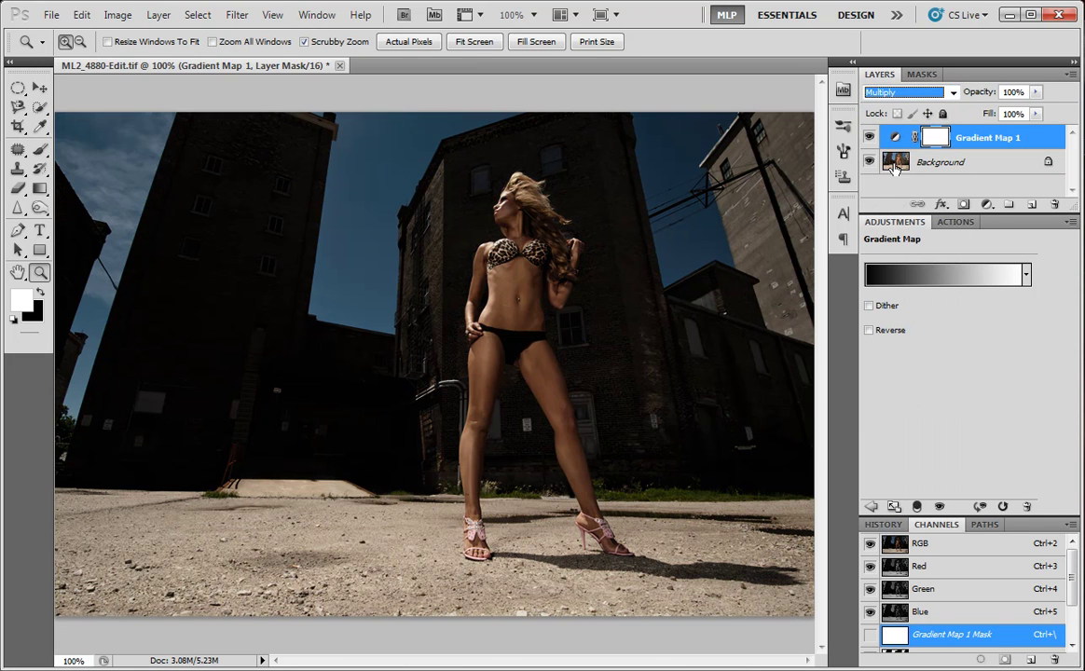
key("5")
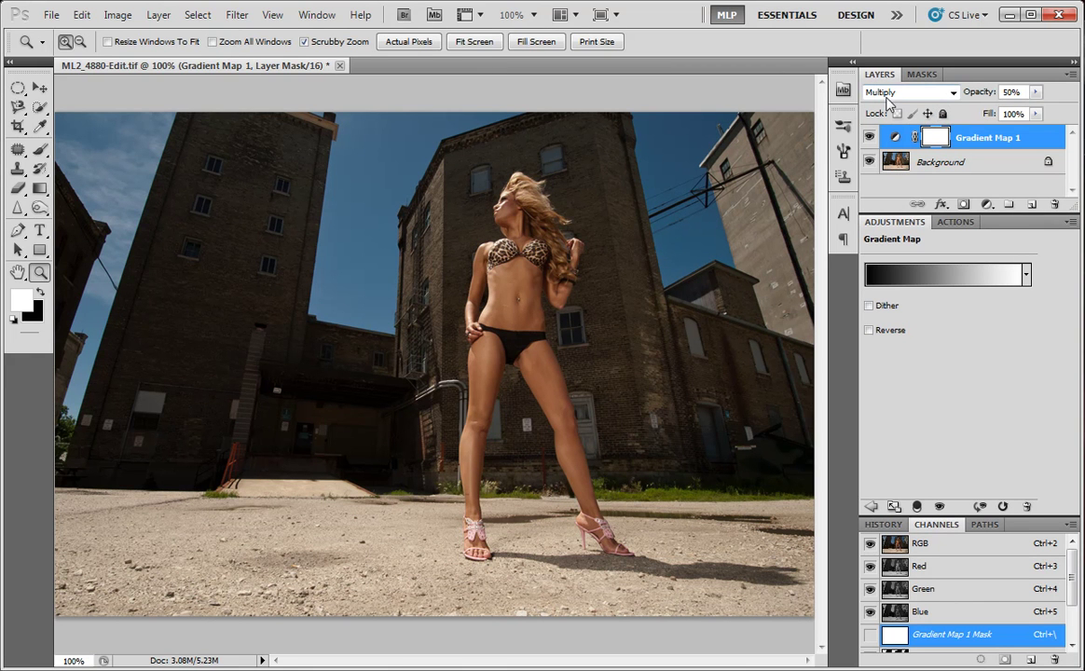
left_click_drag(898, 139, 1055, 204)
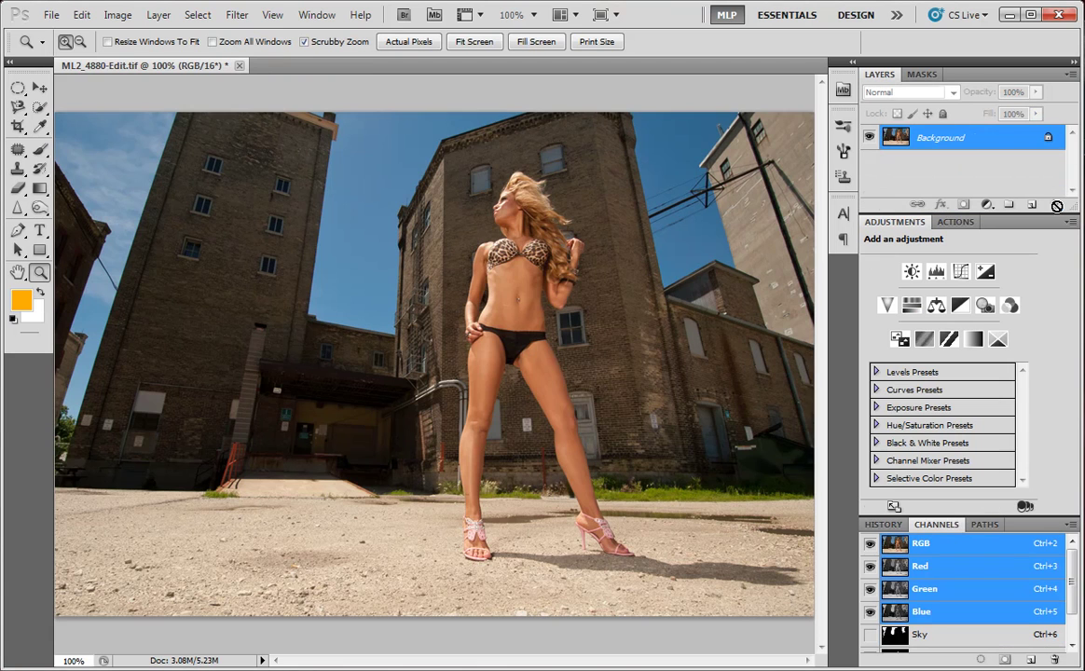
left_click(901, 572)
left_click(899, 591)
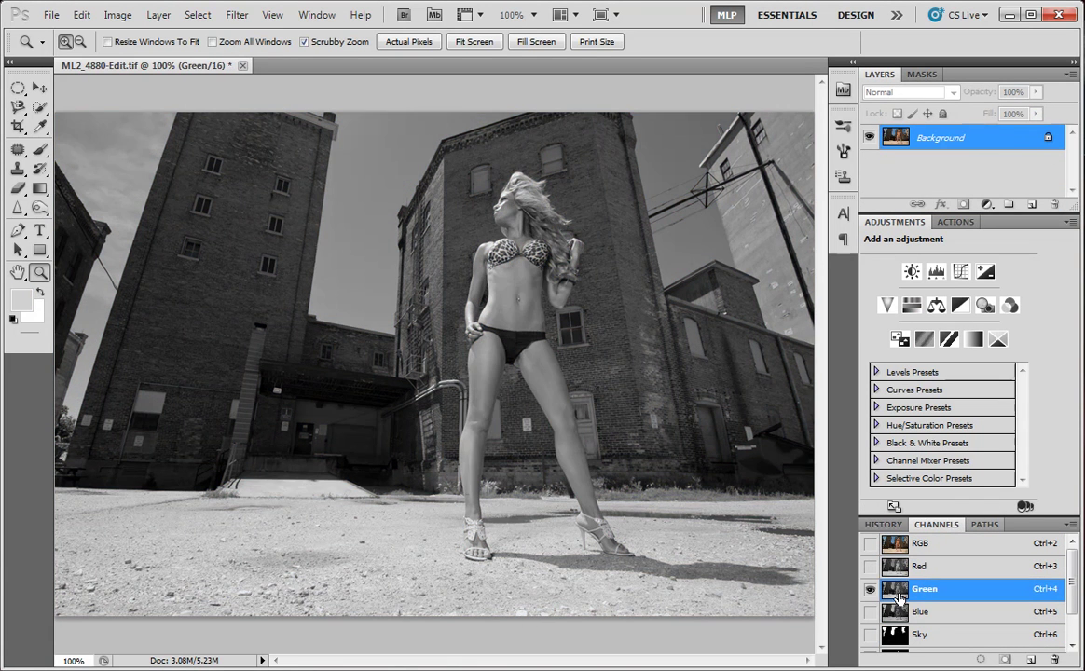
left_click(896, 615)
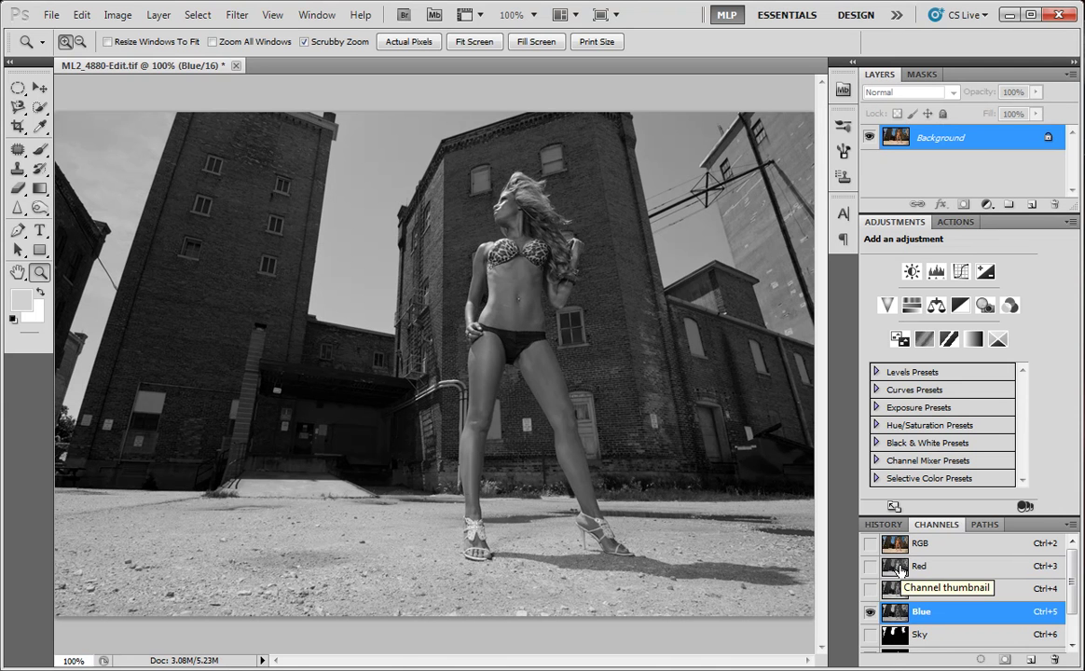
left_click(900, 569)
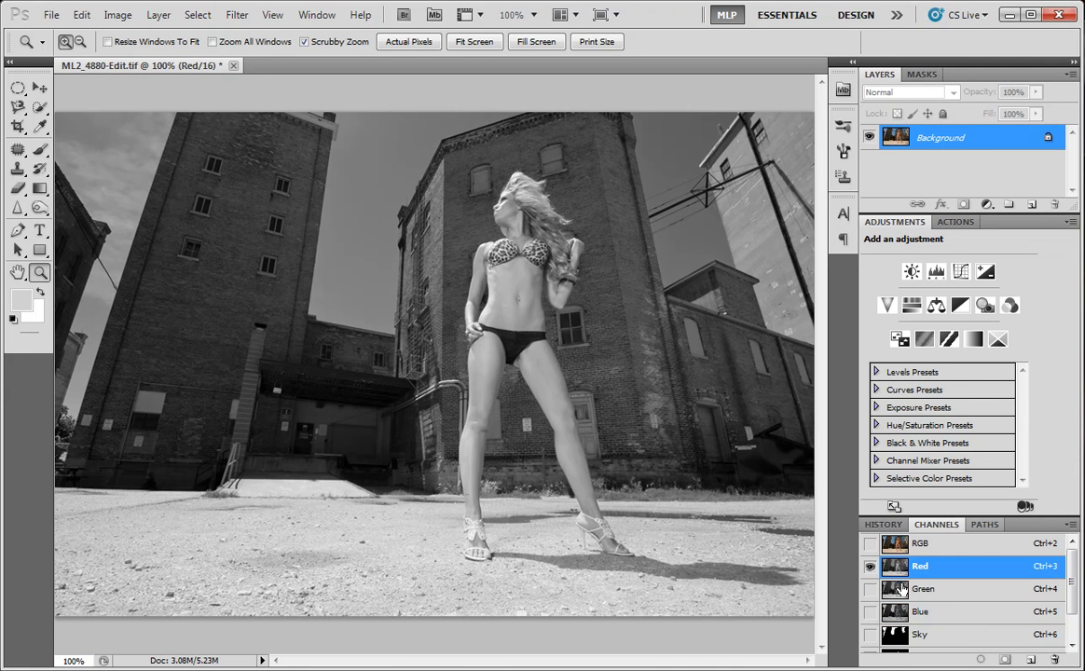
left_click(896, 591)
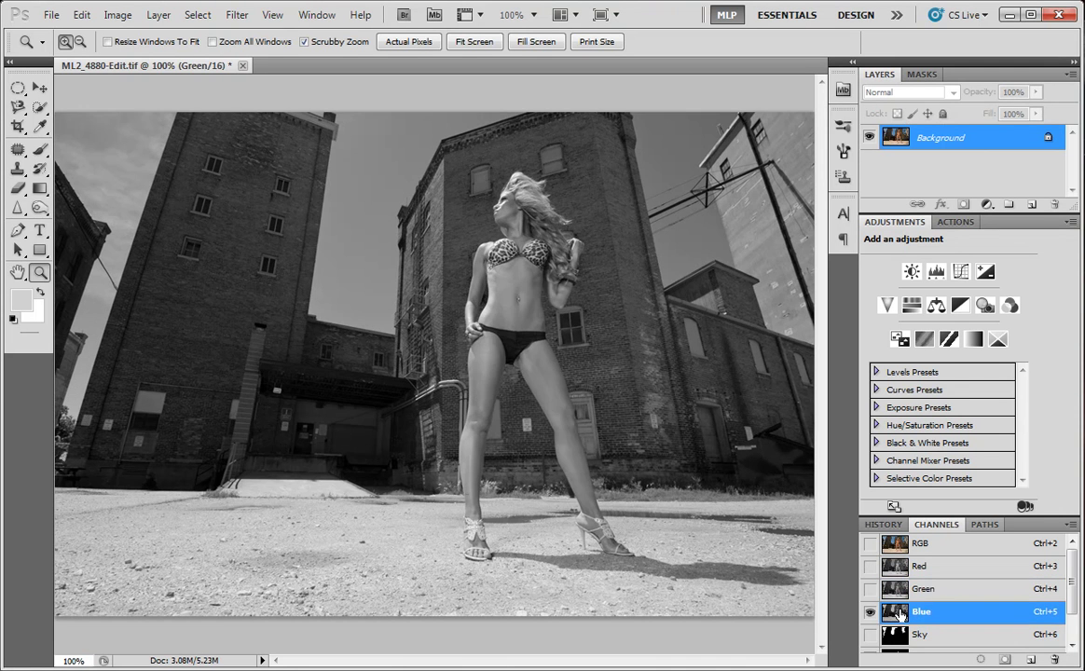
left_click(900, 613)
key("ctrl+2")
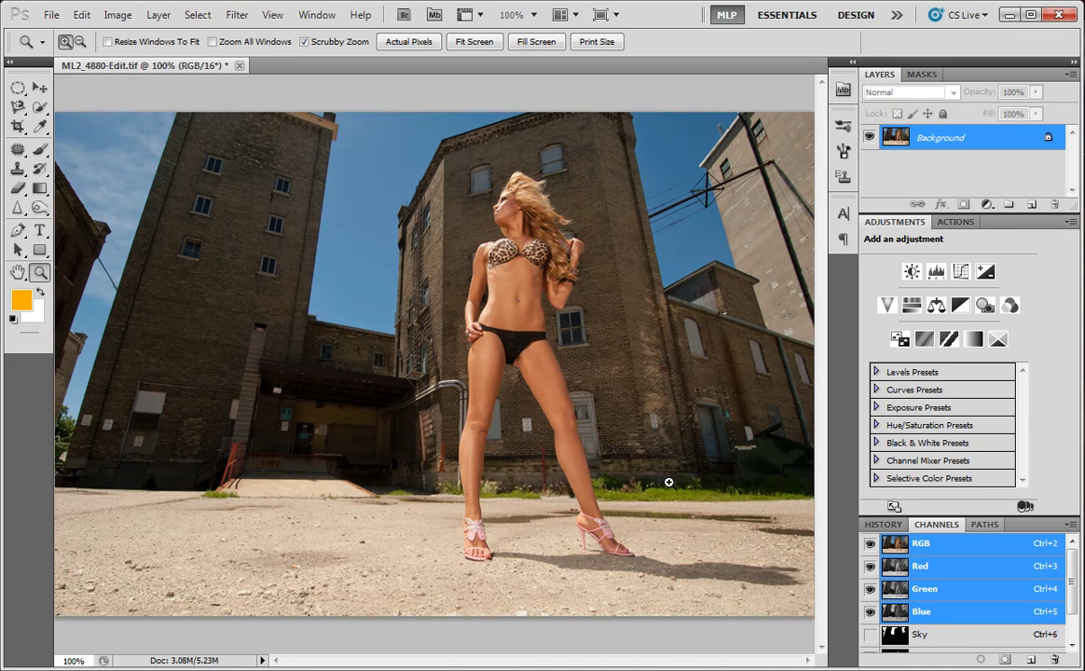
left_click(114, 17)
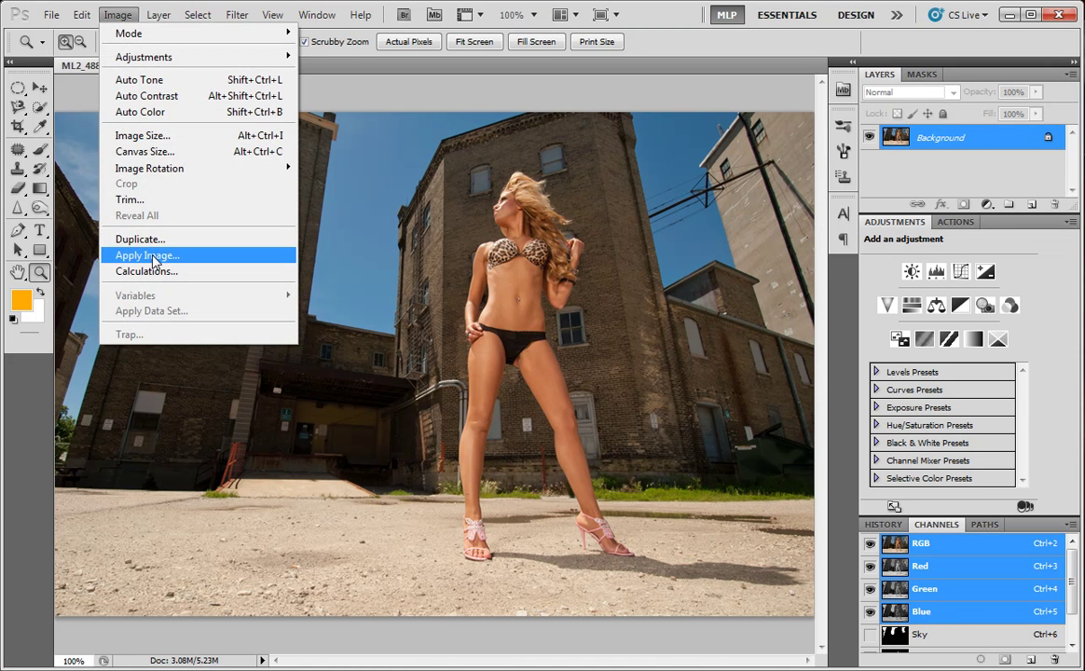
left_click(211, 260)
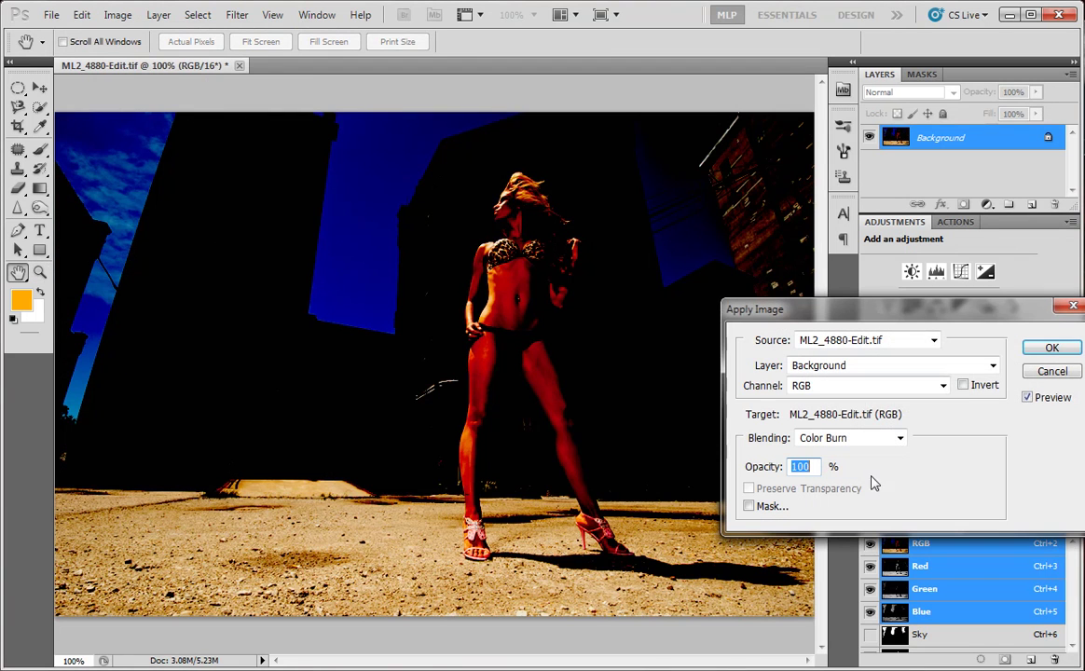
left_click(821, 389)
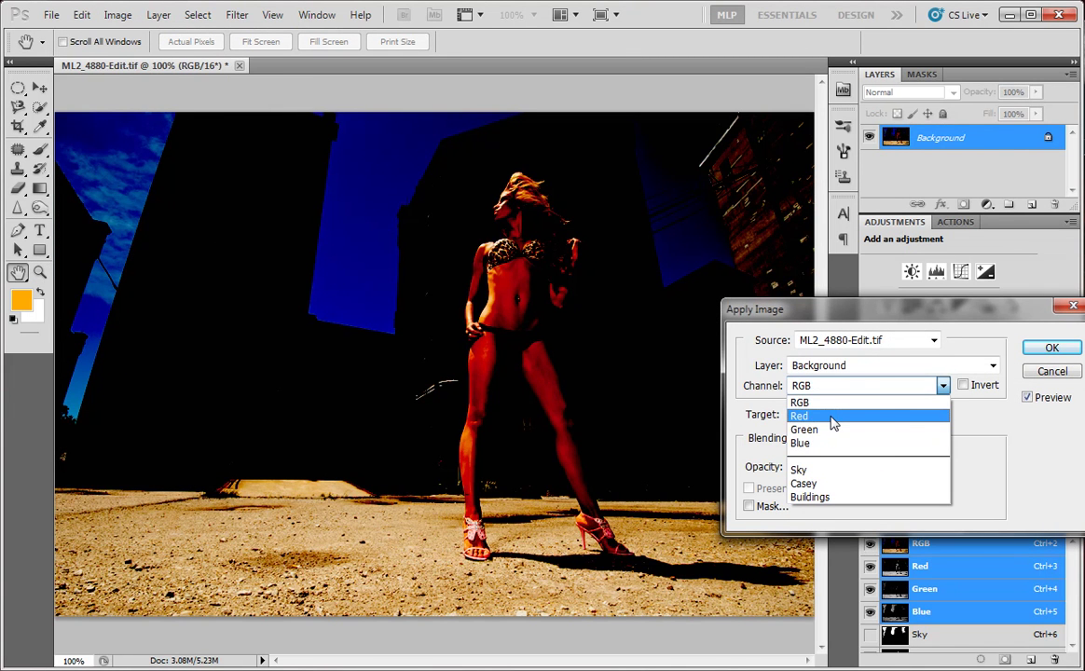
left_click(832, 420)
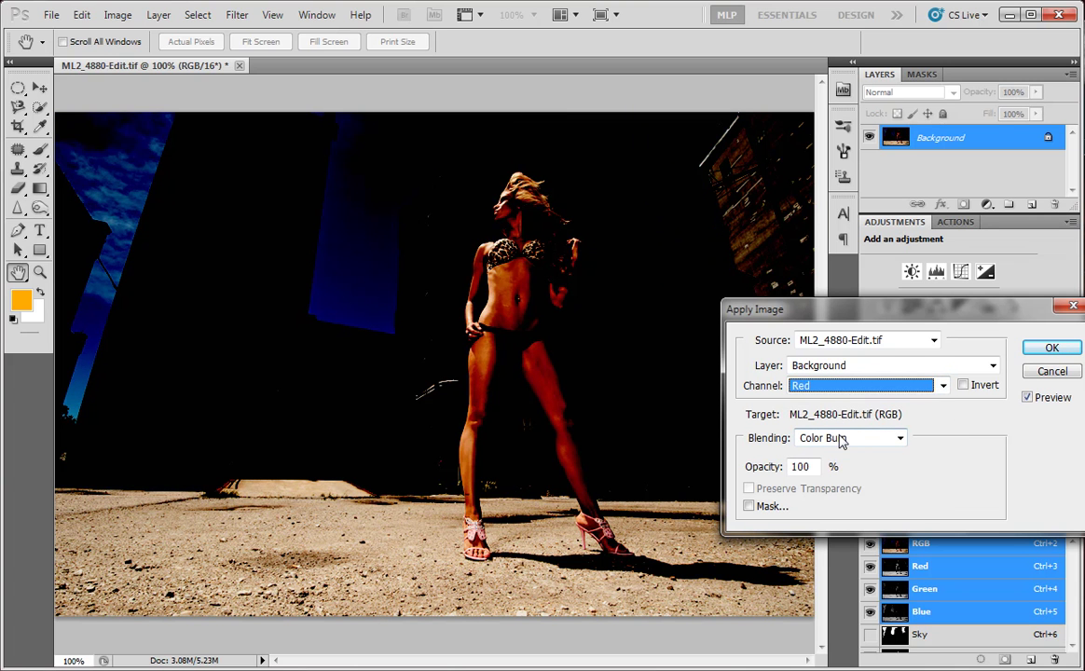
left_click(841, 440)
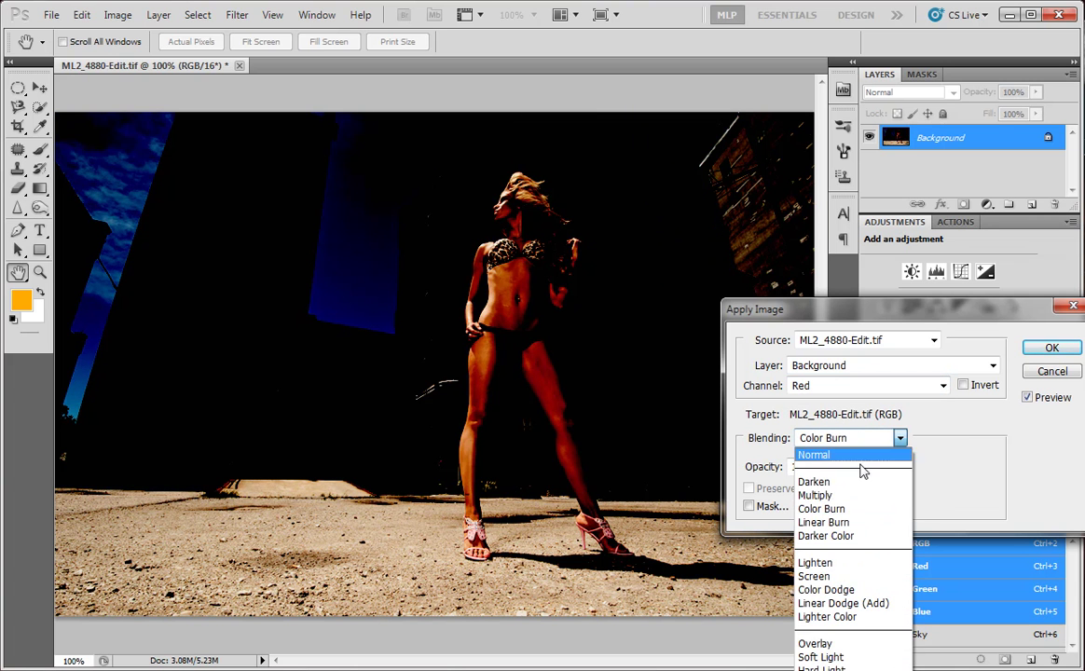
left_click(819, 645)
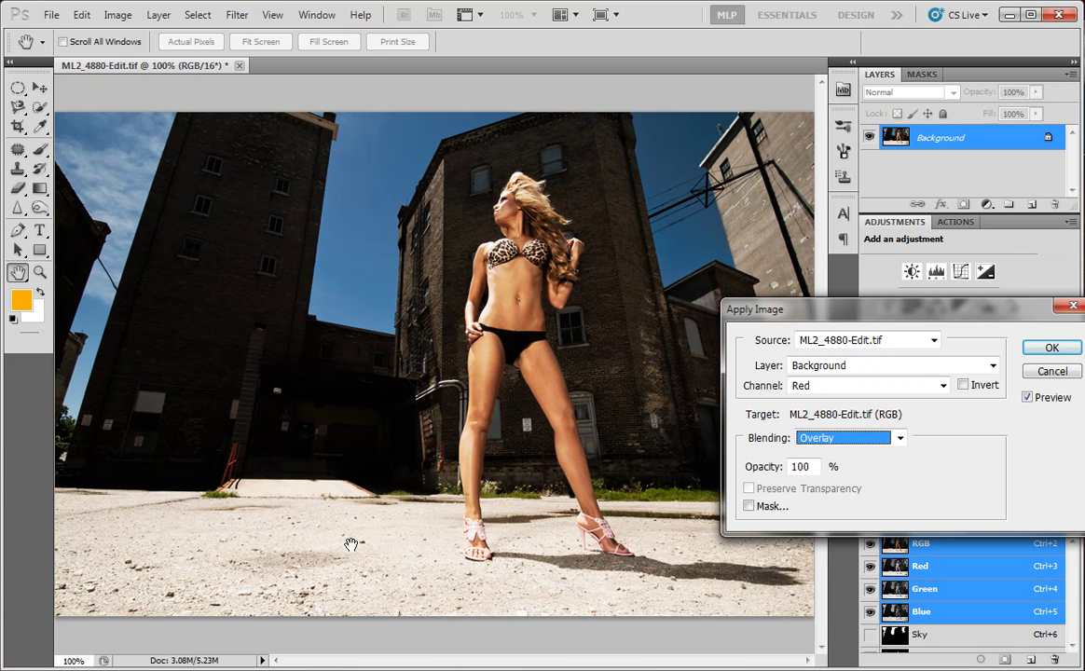
left_click(1051, 348)
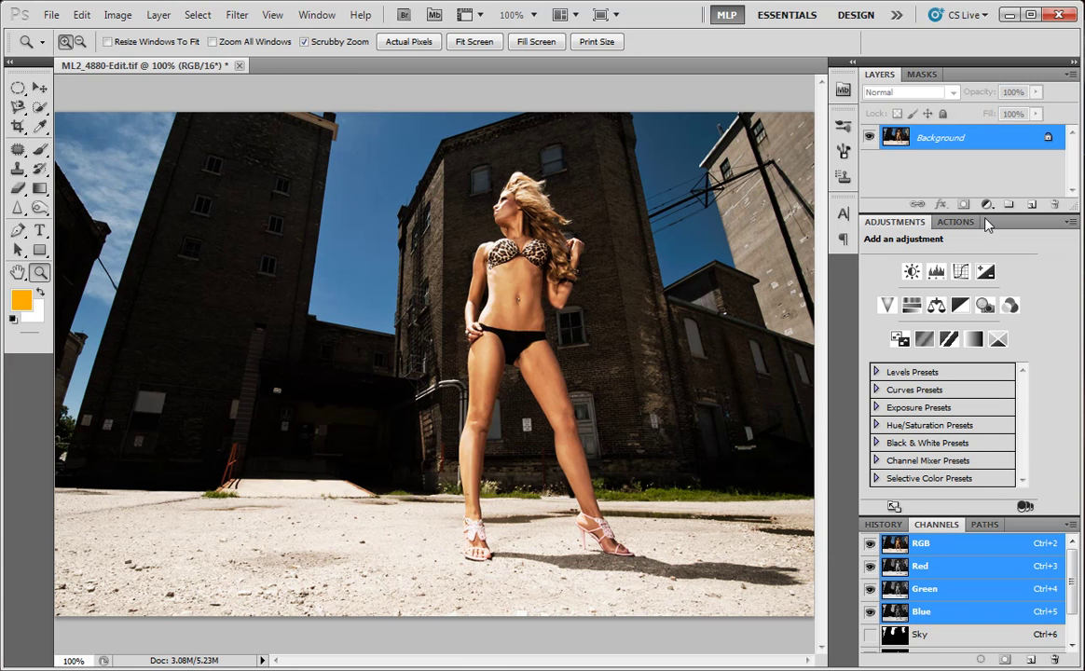
key("ctrl+z")
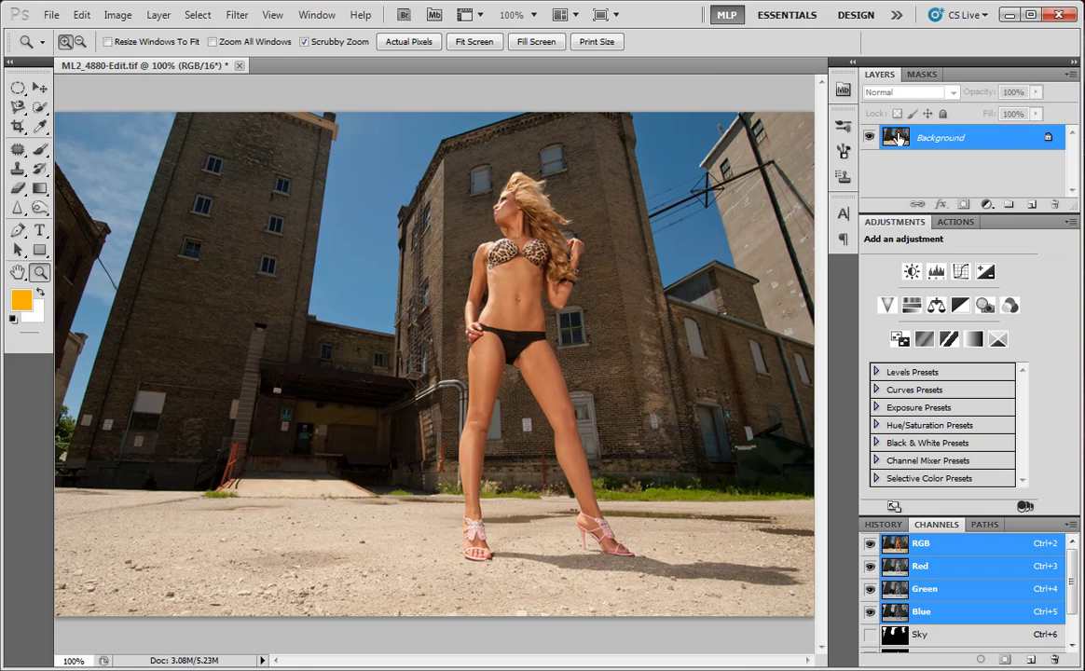
Duplicate Background to Layer 1 and Apply Image its Red channel in Overlay at 100%
key("ctrl+j")
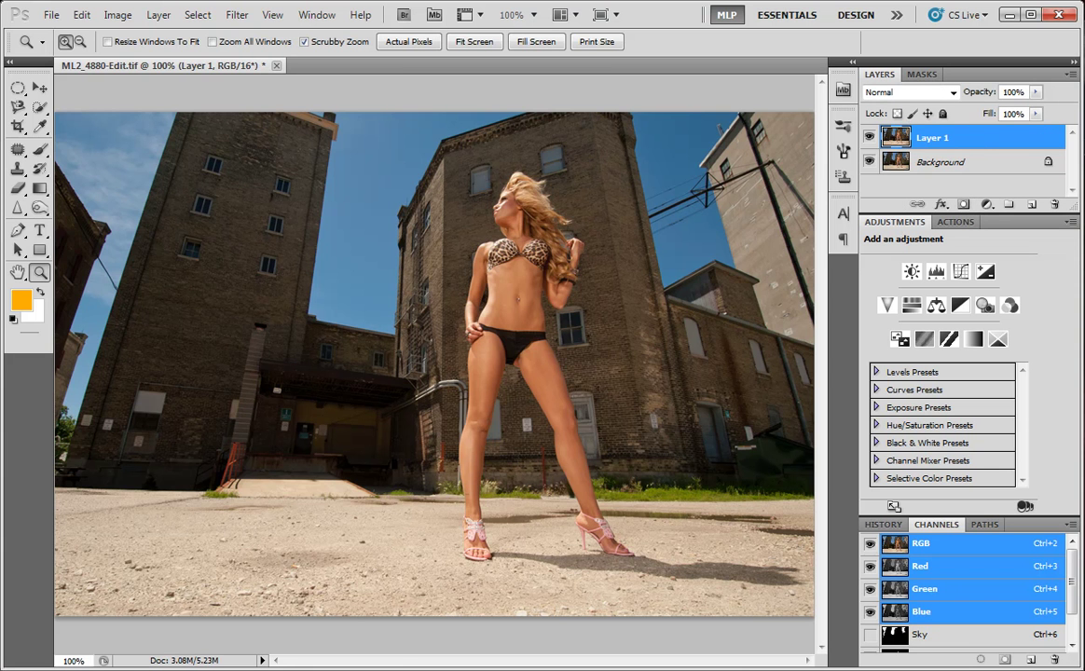
left_click(118, 16)
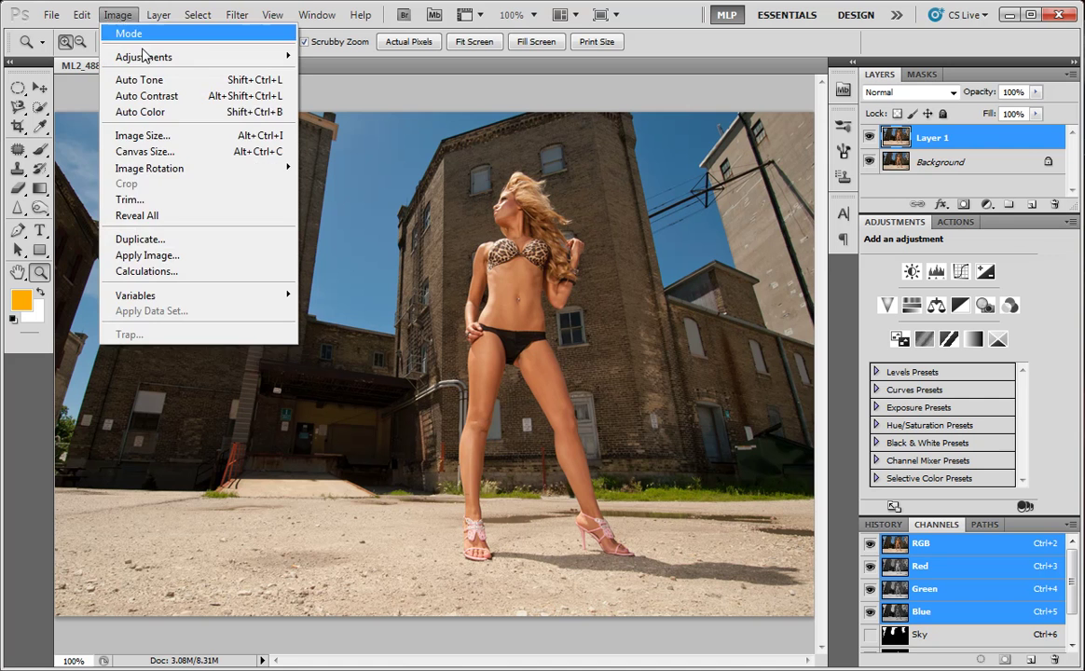
left_click(181, 258)
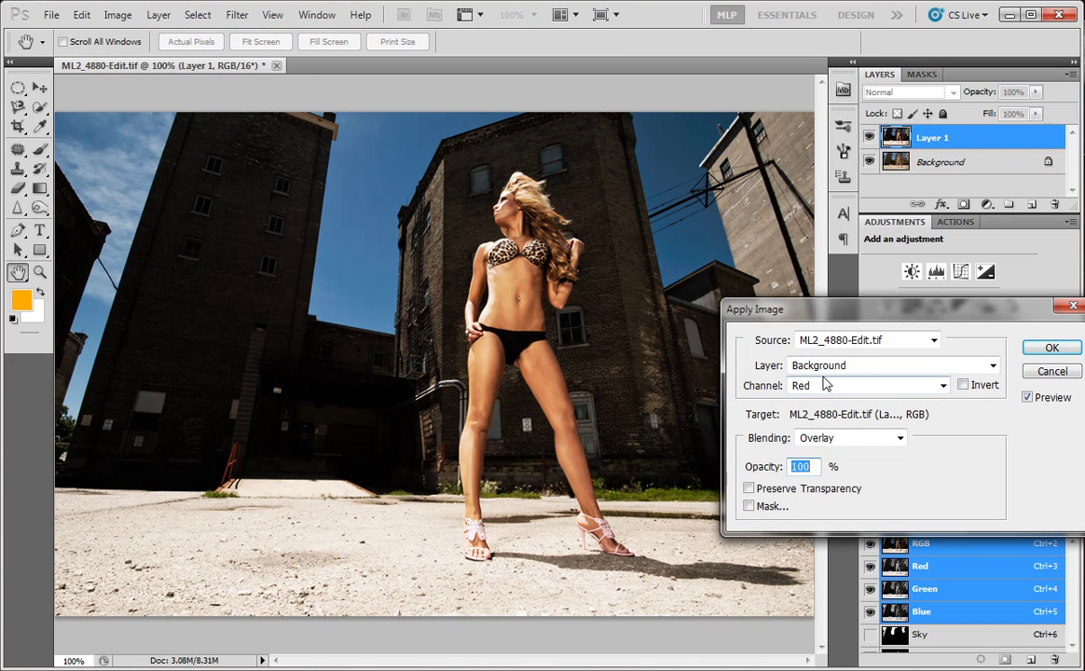
left_click(1044, 350)
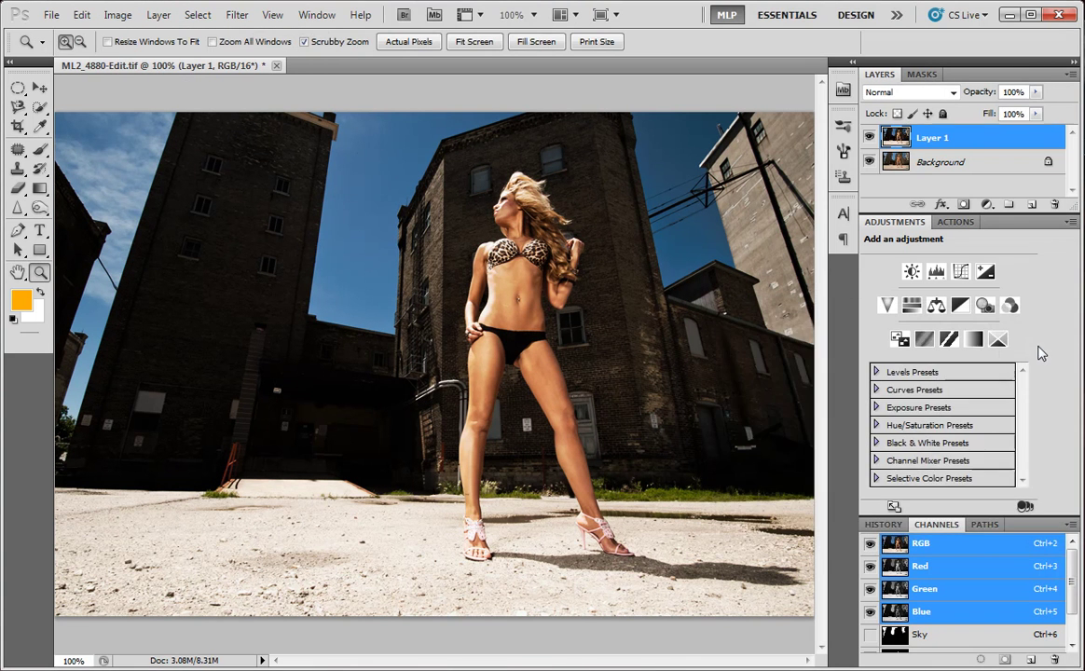
Add a black mask to Layer 1 and paint the contrast back onto the model's hair, arm, hip and leg
left_click(962, 205, "alt")
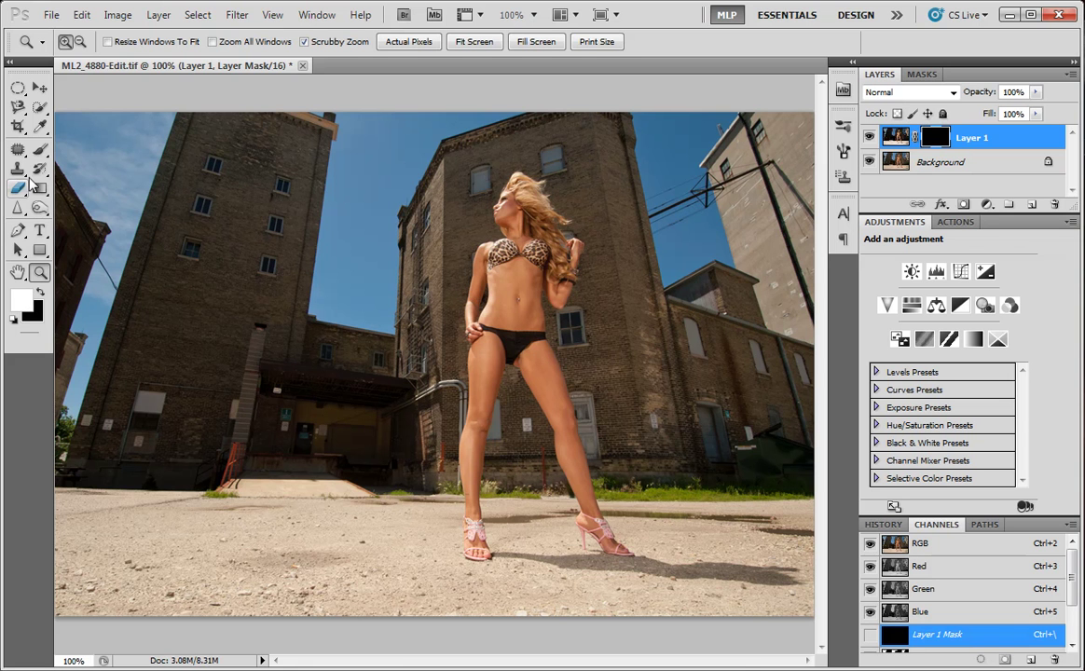
left_click(39, 149)
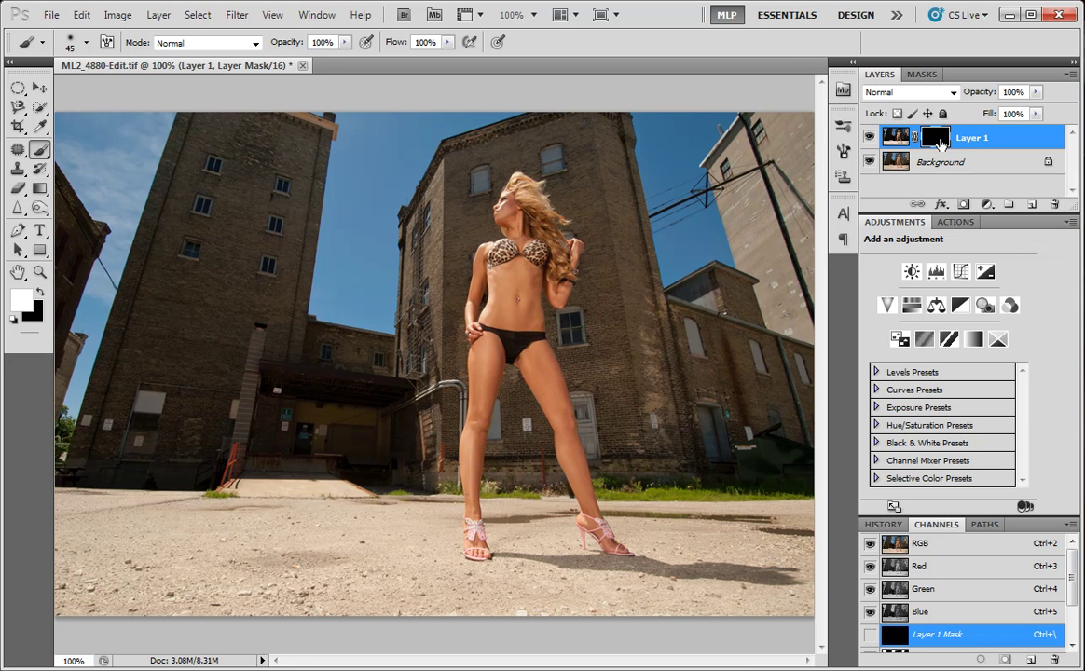
mouse_move(538, 211)
left_mouse_down()
mouse_move(515, 268)
mouse_move(531, 275)
mouse_move(539, 254)
mouse_move(500, 296)
mouse_move(513, 297)
mouse_move(517, 330)
mouse_move(553, 389)
mouse_move(586, 510)
mouse_move(529, 440)
mouse_move(473, 540)
left_mouse_up()
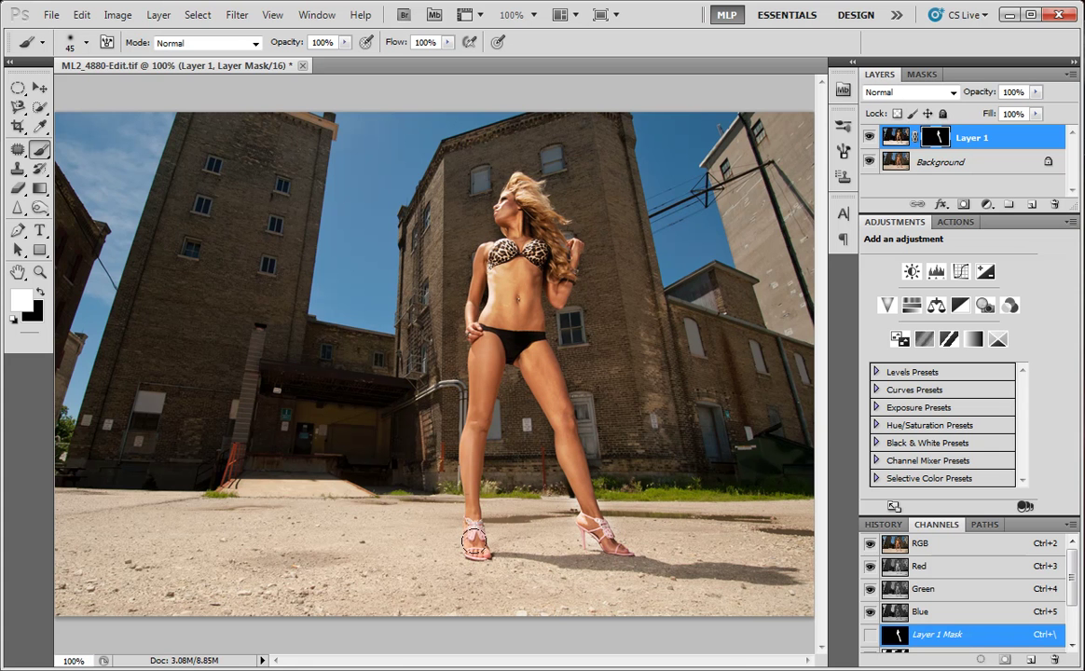
mouse_move(528, 217)
left_mouse_down()
mouse_move(454, 237)
mouse_move(437, 270)
mouse_move(447, 308)
mouse_move(495, 343)
left_mouse_up()
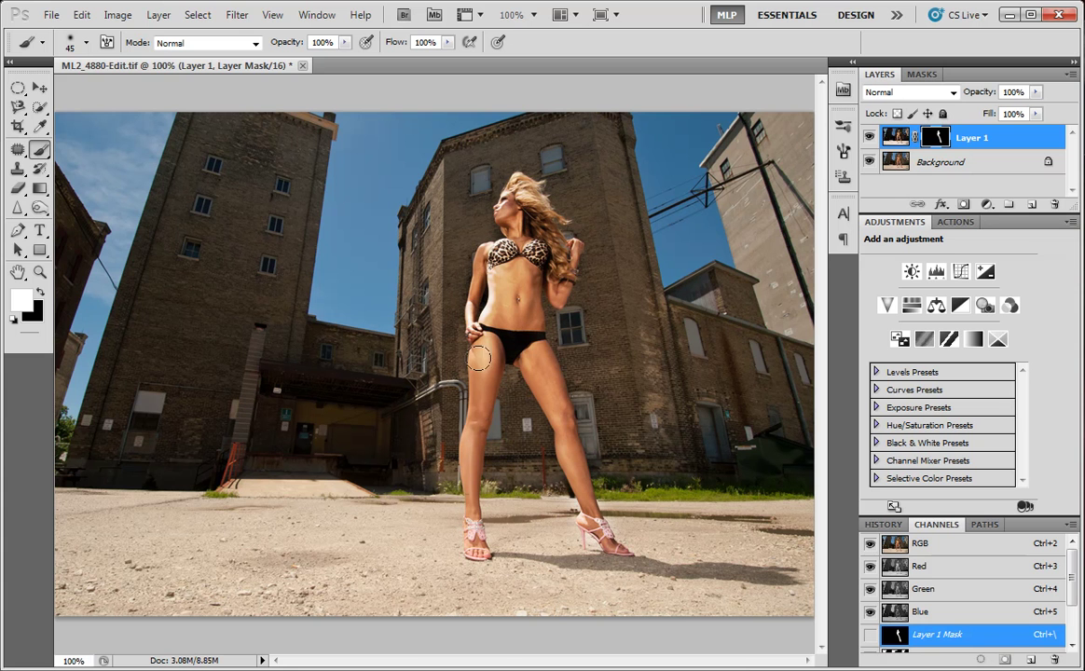
key("bracketleft")
key("bracketleft")
mouse_move(490, 374)
left_mouse_down()
mouse_move(475, 419)
mouse_move(498, 375)
mouse_move(470, 476)
mouse_move(472, 532)
mouse_move(482, 554)
mouse_move(479, 530)
mouse_move(544, 573)
mouse_move(454, 497)
left_mouse_up()
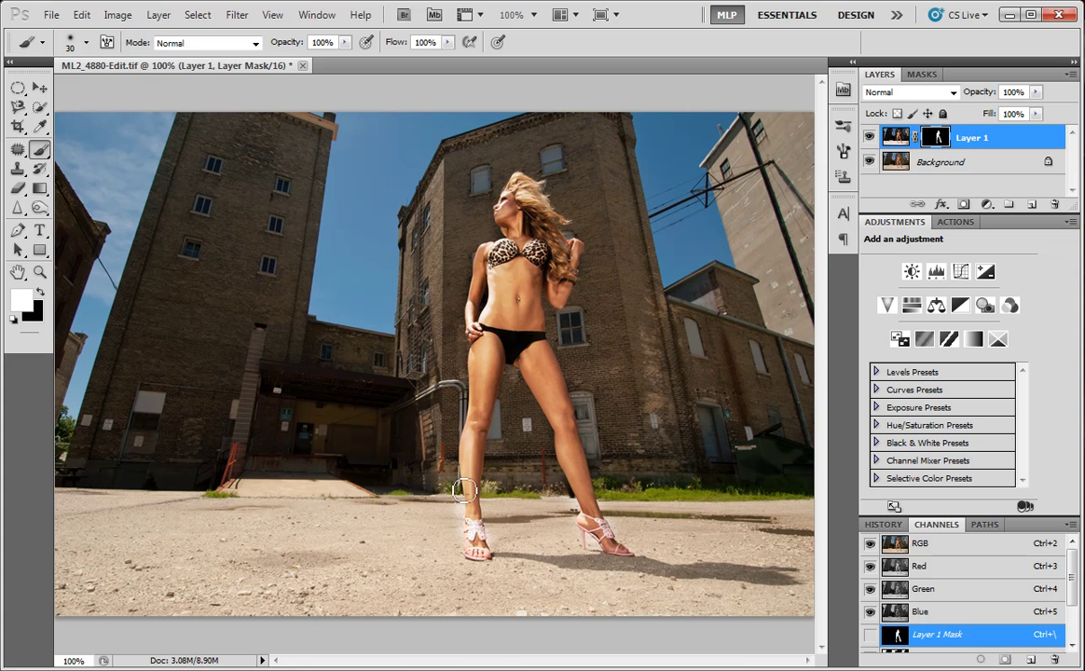
Paint deeper blue sky into the mask at the upper left, left side and upper right
key("x")
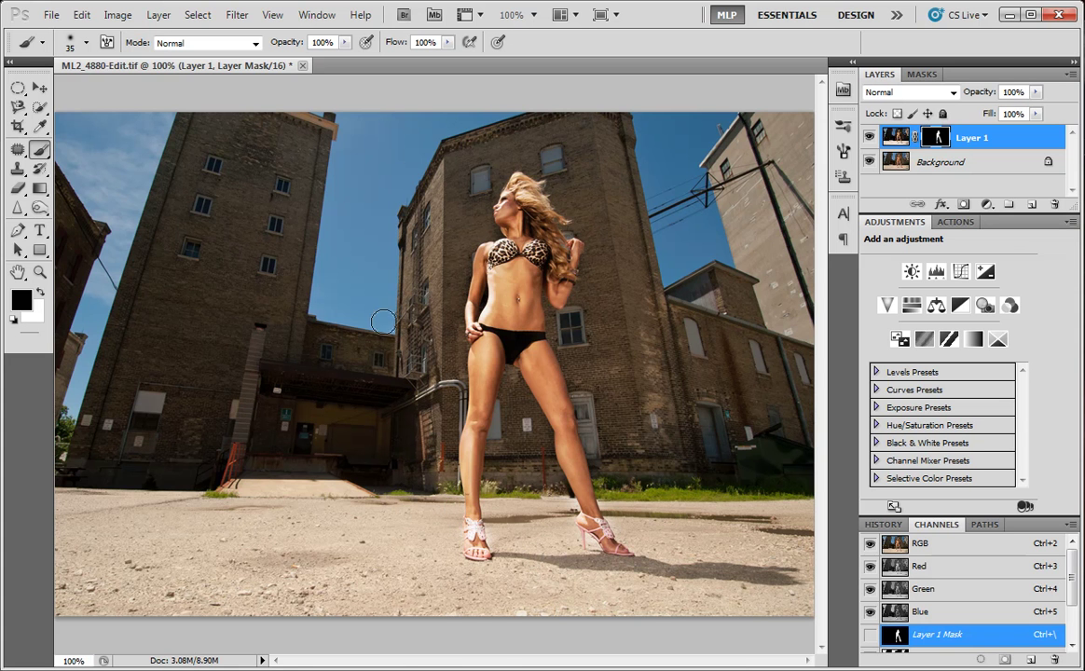
key("bracketright")
key("bracketright")
key("bracketright")
key("bracketright")
key("x")
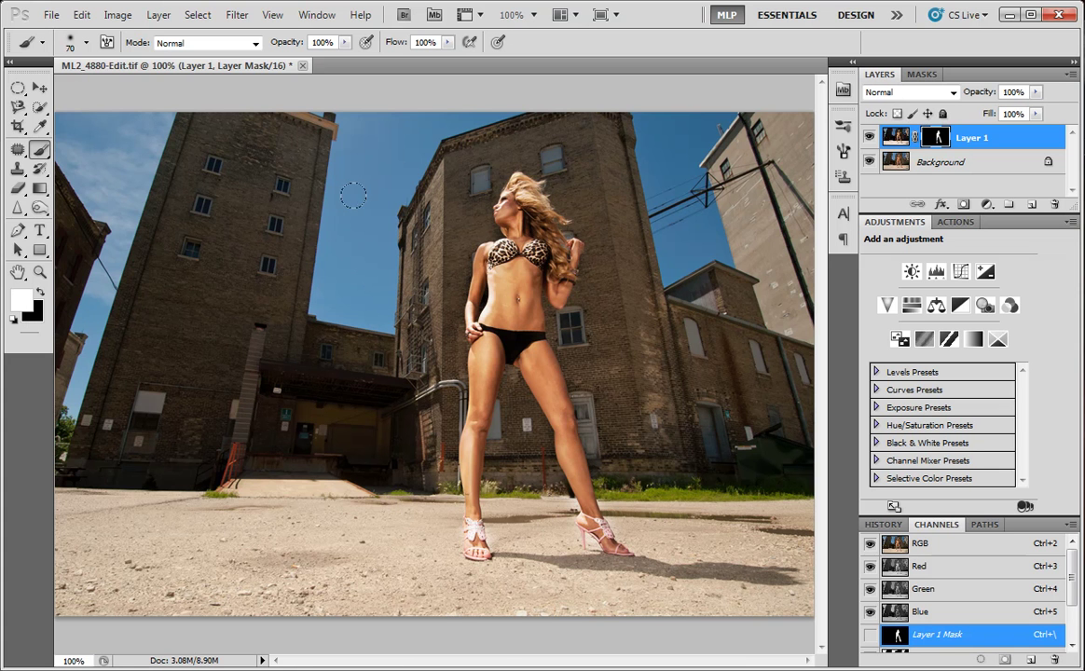
mouse_move(336, 272)
left_mouse_down()
mouse_move(300, 233)
mouse_move(319, 141)
mouse_move(401, 95)
mouse_move(463, 86)
mouse_move(349, 161)
mouse_move(361, 187)
mouse_move(341, 229)
mouse_move(366, 273)
mouse_move(328, 298)
mouse_move(265, 246)
left_mouse_up()
mouse_move(111, 182)
left_mouse_down()
mouse_move(112, 120)
mouse_move(65, 103)
mouse_move(98, 140)
mouse_move(83, 162)
left_mouse_up()
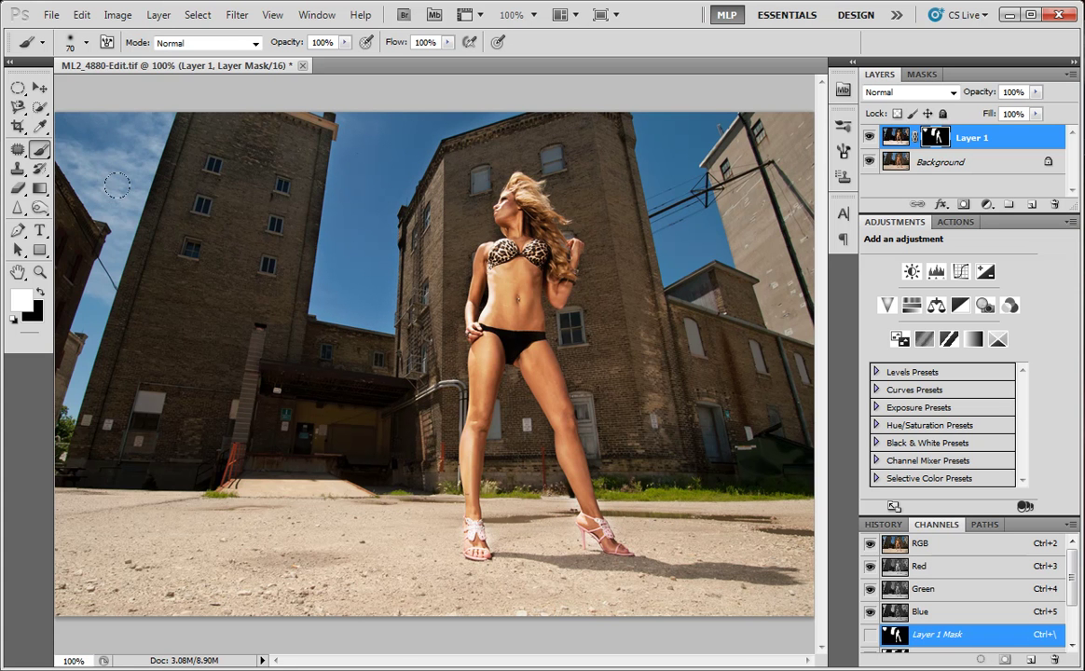
key("bracketleft")
key("bracketleft")
left_click_drag(108, 205, 79, 296)
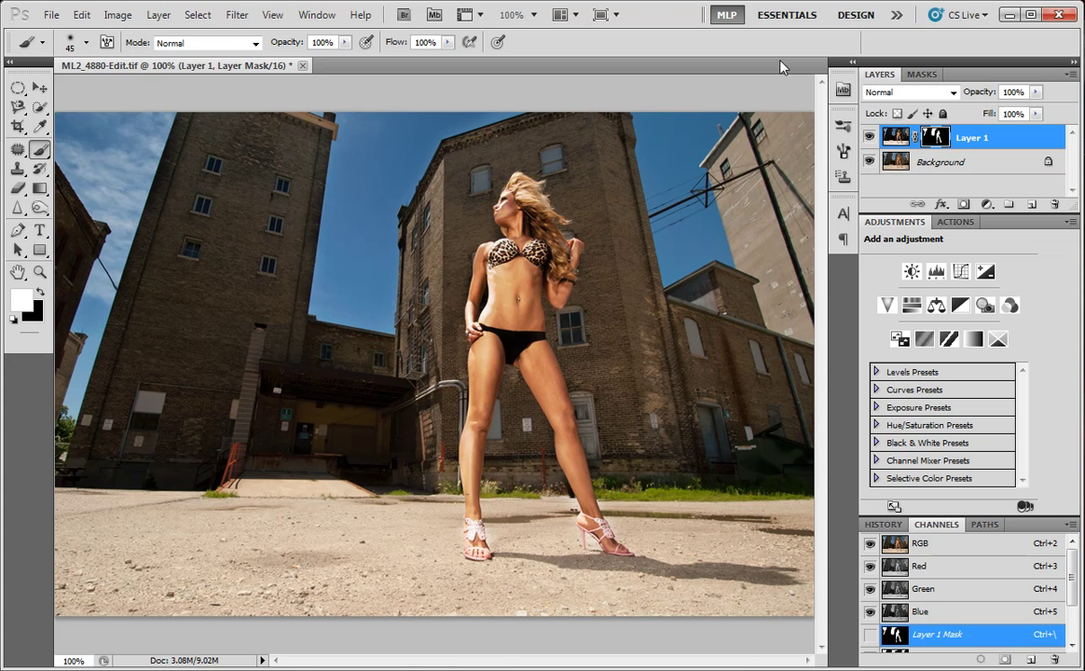
mouse_move(649, 117)
left_mouse_down()
mouse_move(673, 236)
mouse_move(649, 118)
mouse_move(735, 106)
mouse_move(678, 161)
mouse_move(687, 154)
mouse_move(718, 254)
mouse_move(670, 269)
mouse_move(676, 222)
mouse_move(665, 206)
mouse_move(703, 199)
mouse_move(693, 249)
mouse_move(667, 274)
mouse_move(688, 249)
mouse_move(719, 261)
left_mouse_up()
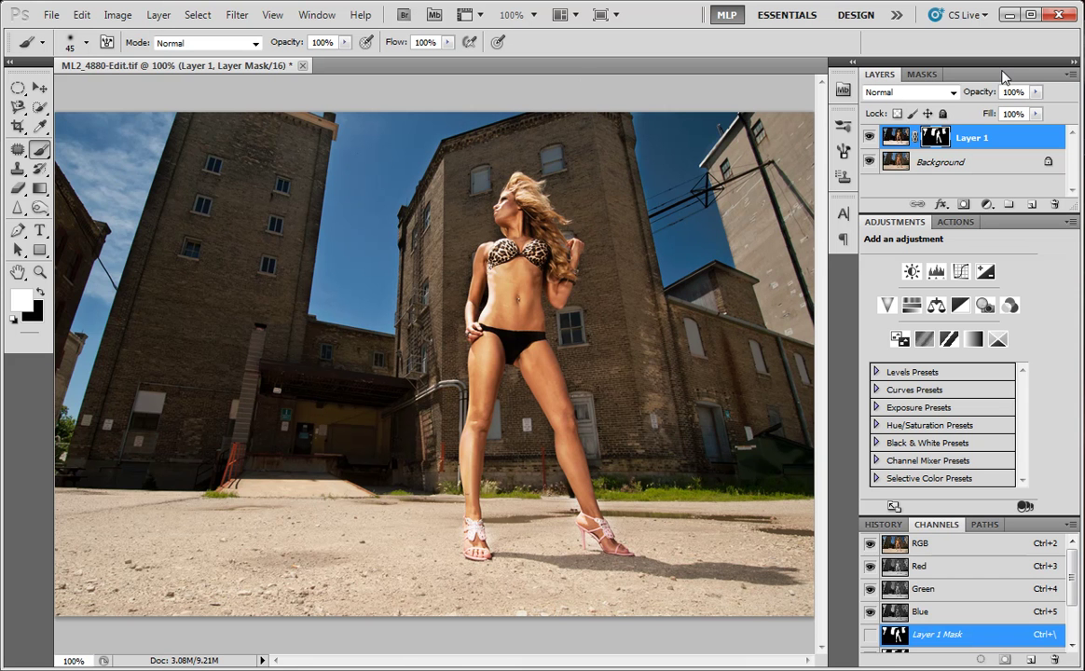
Toggle Layer 1's visibility off and on three times to compare against the original
left_click(869, 137)
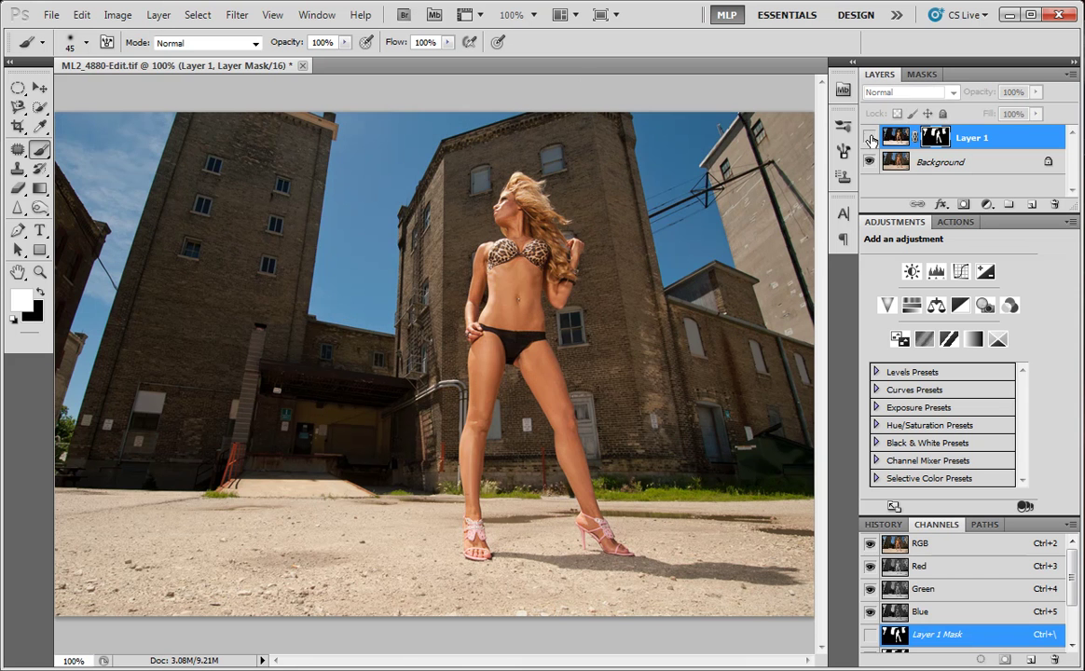
left_click(870, 137)
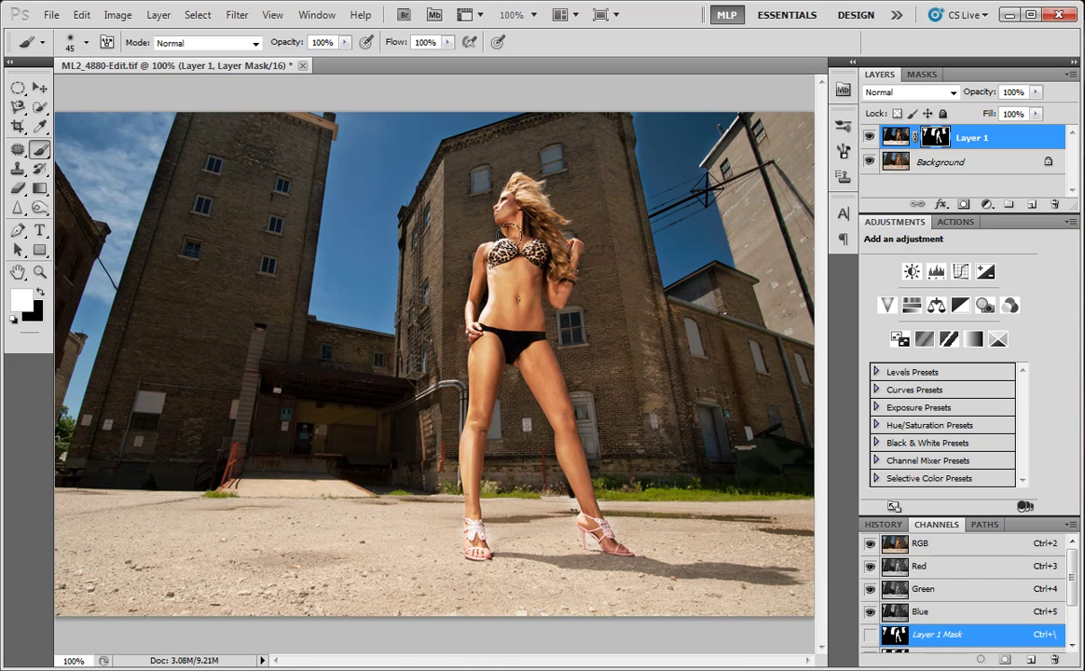
left_click(871, 138)
left_click(871, 138)
left_click(870, 139)
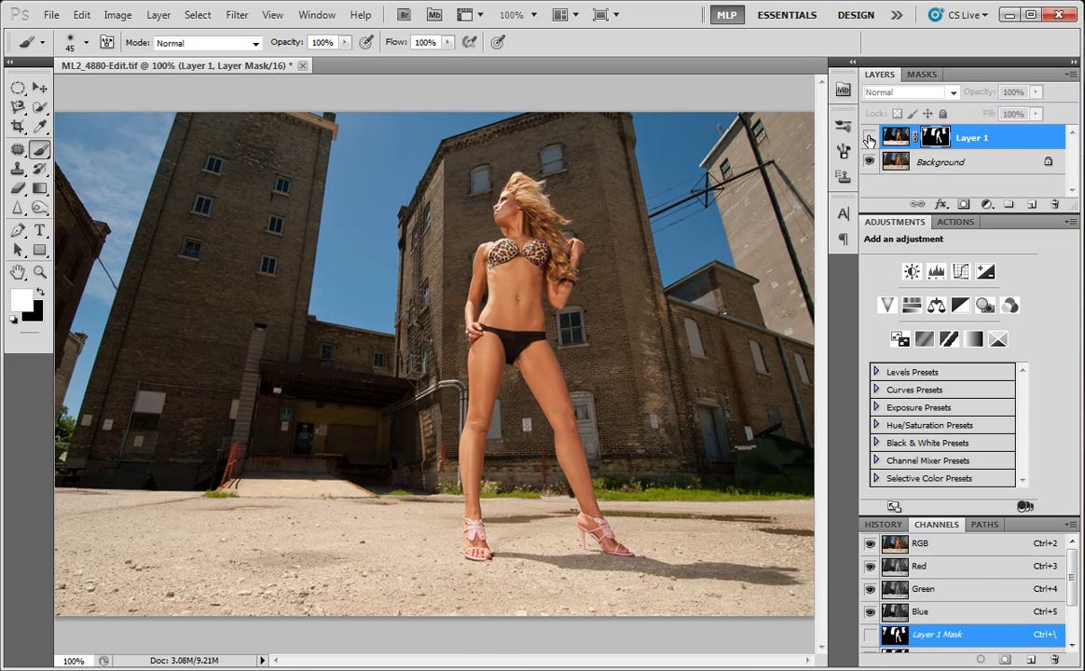
left_click(870, 139)
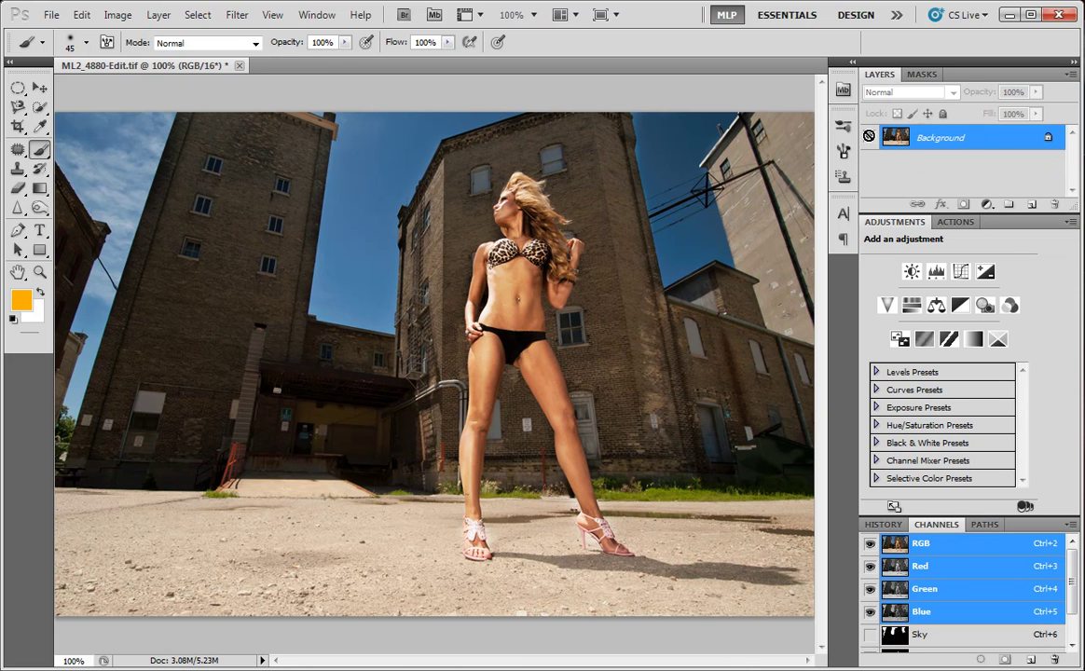
Duplicate the background and Apply Image its Green channel with Color Burn blending
key("ctrl+j")
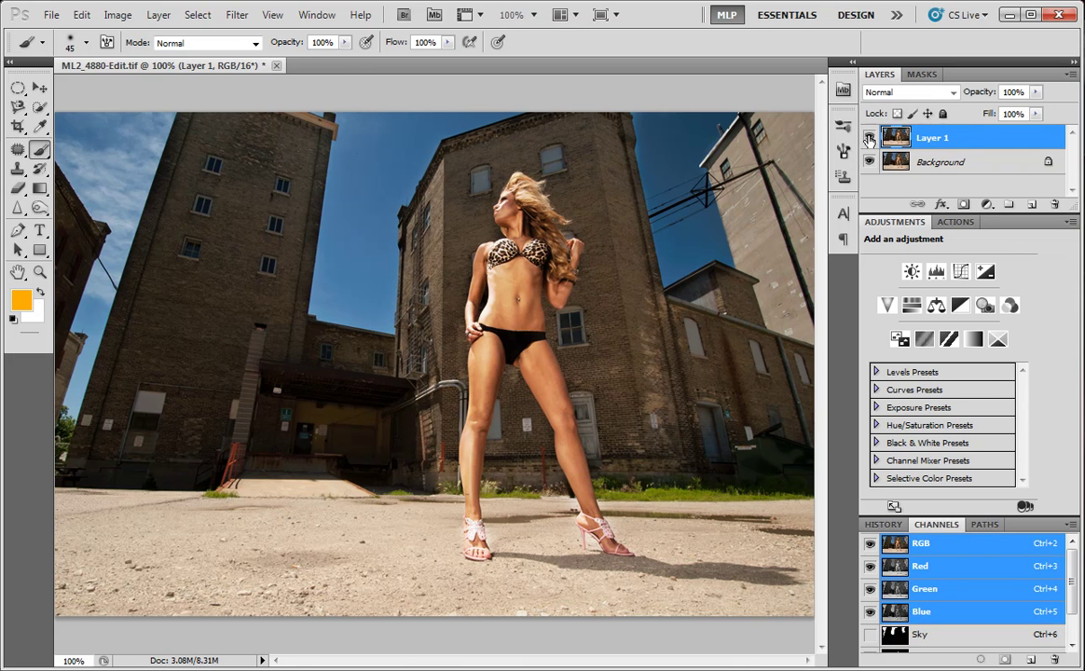
left_click(110, 23)
left_click(165, 245)
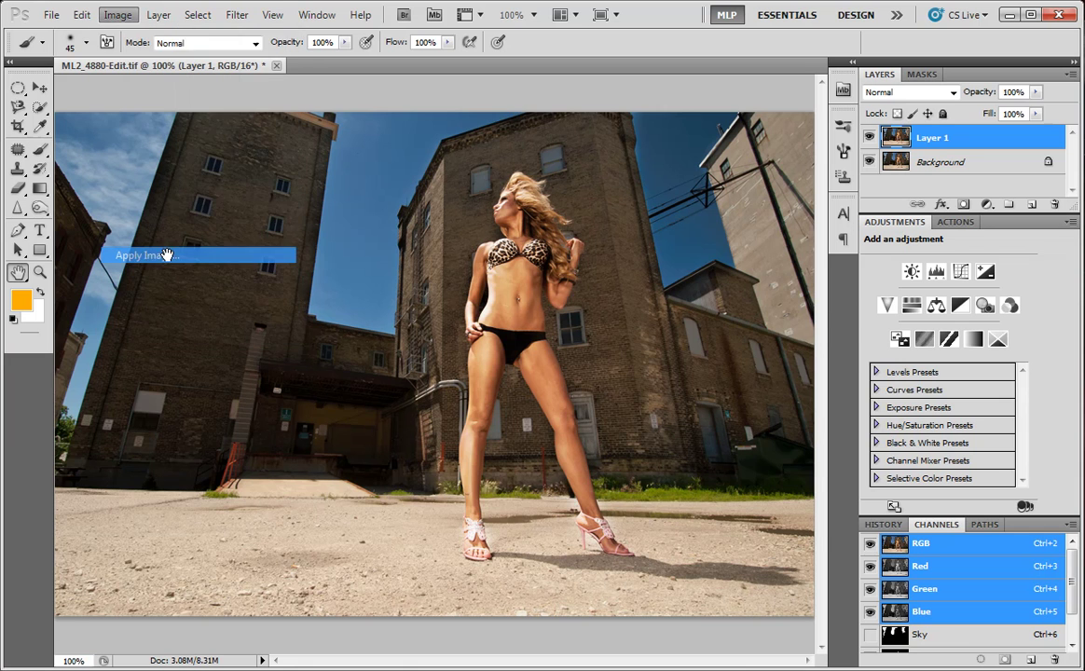
left_click(838, 385)
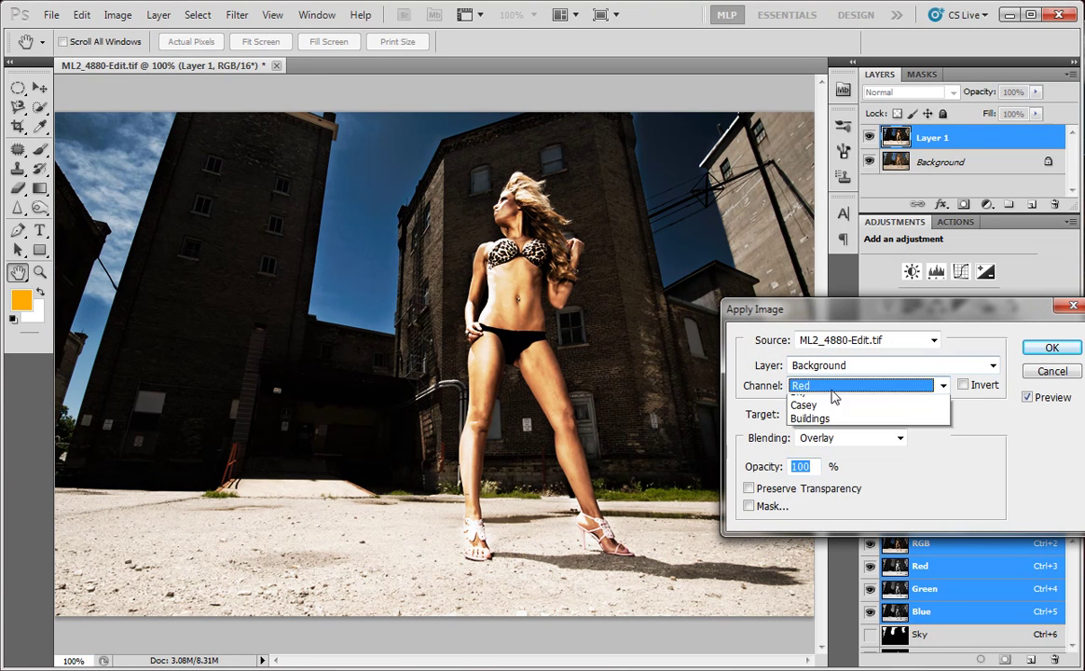
left_click(848, 430)
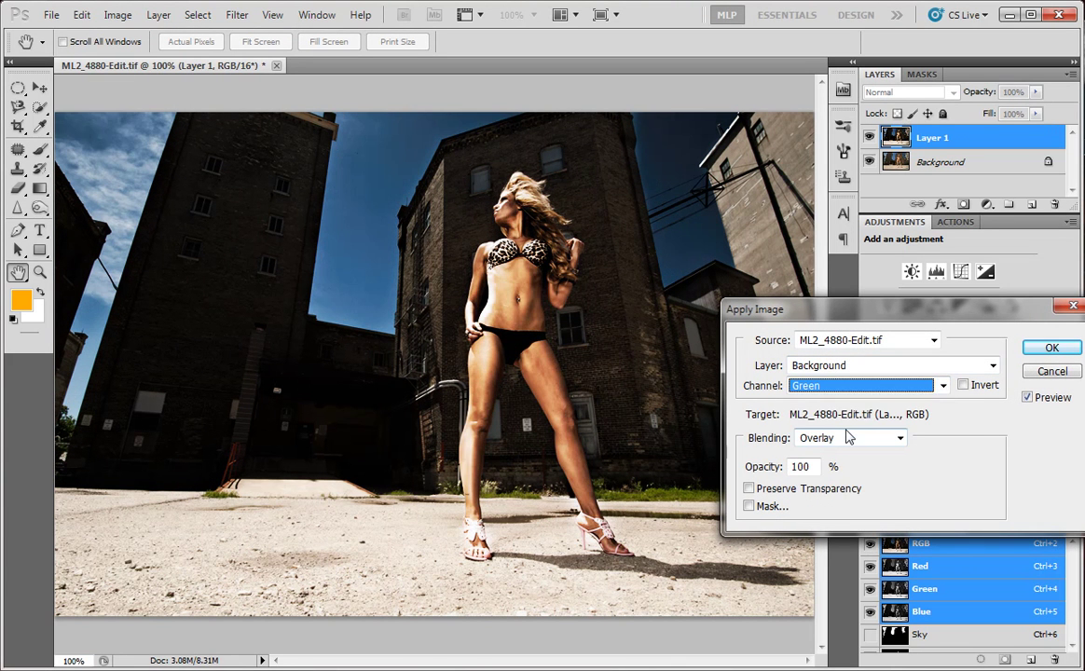
left_click(830, 440)
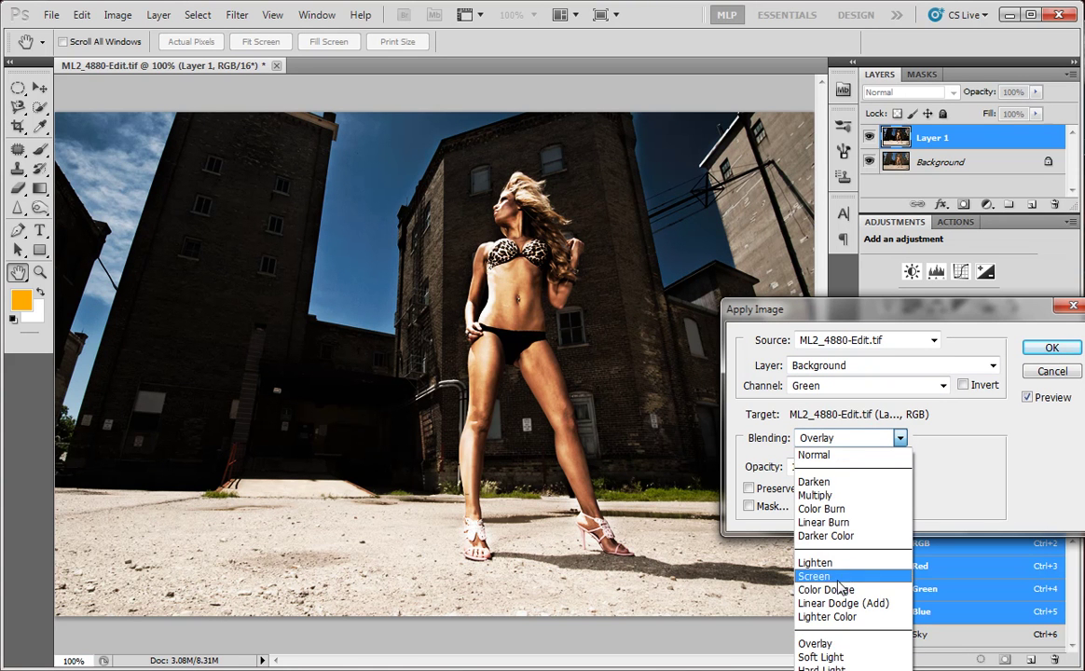
left_click(852, 482)
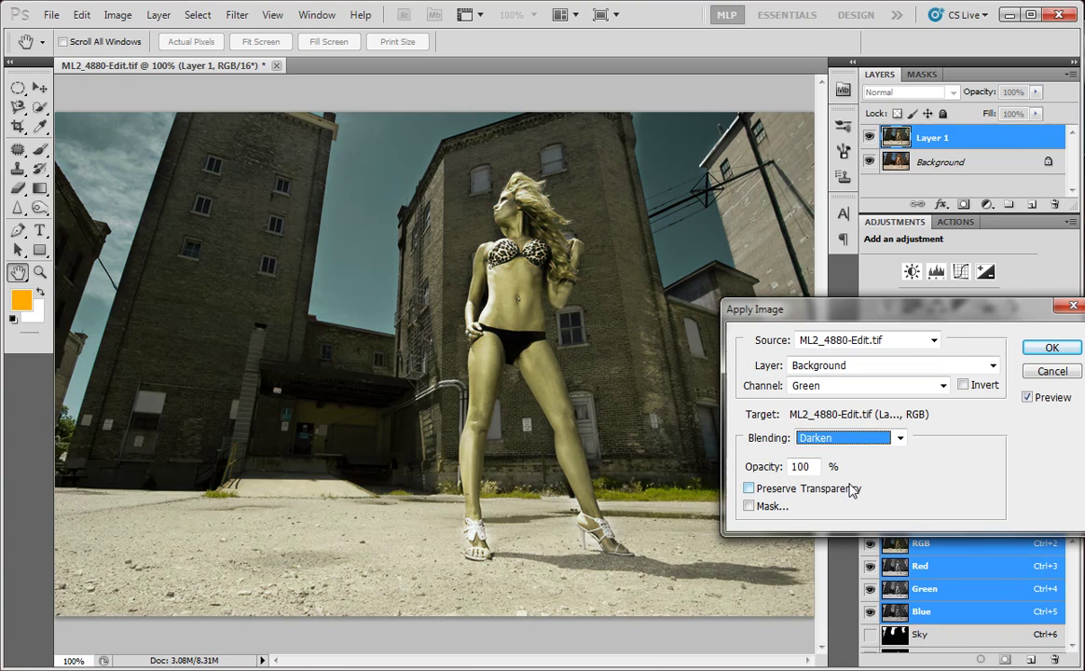
key("Down")
key("Down")
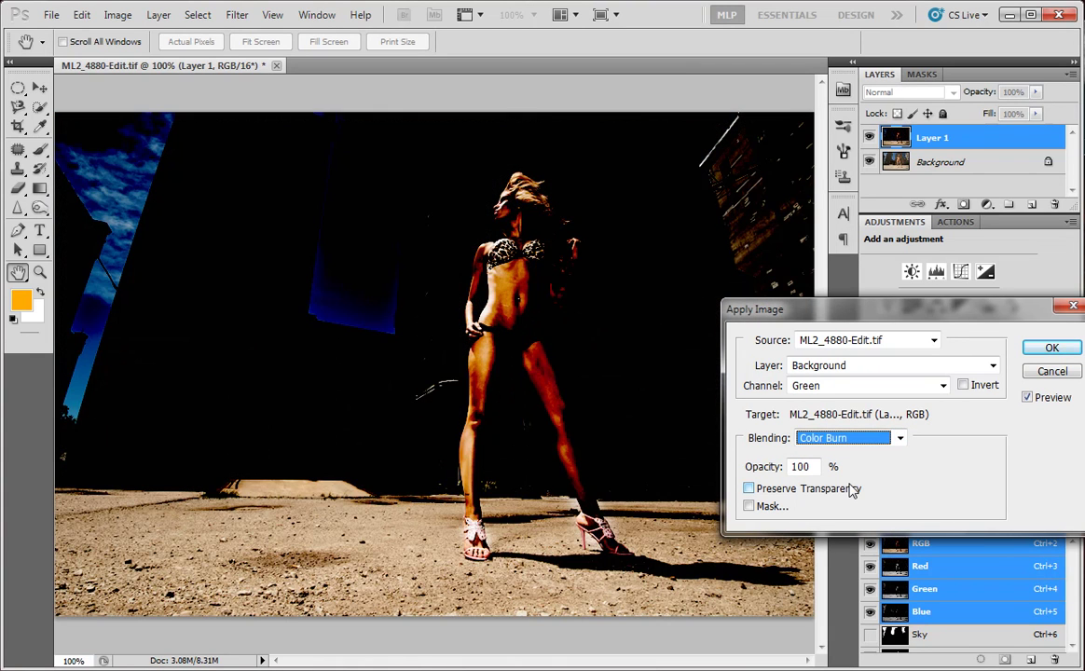
key("Down")
key("Down")
key("Down")
key("Down")
key("Down")
key("Down")
key("Down")
key("Down")
key("Down")
key("Down")
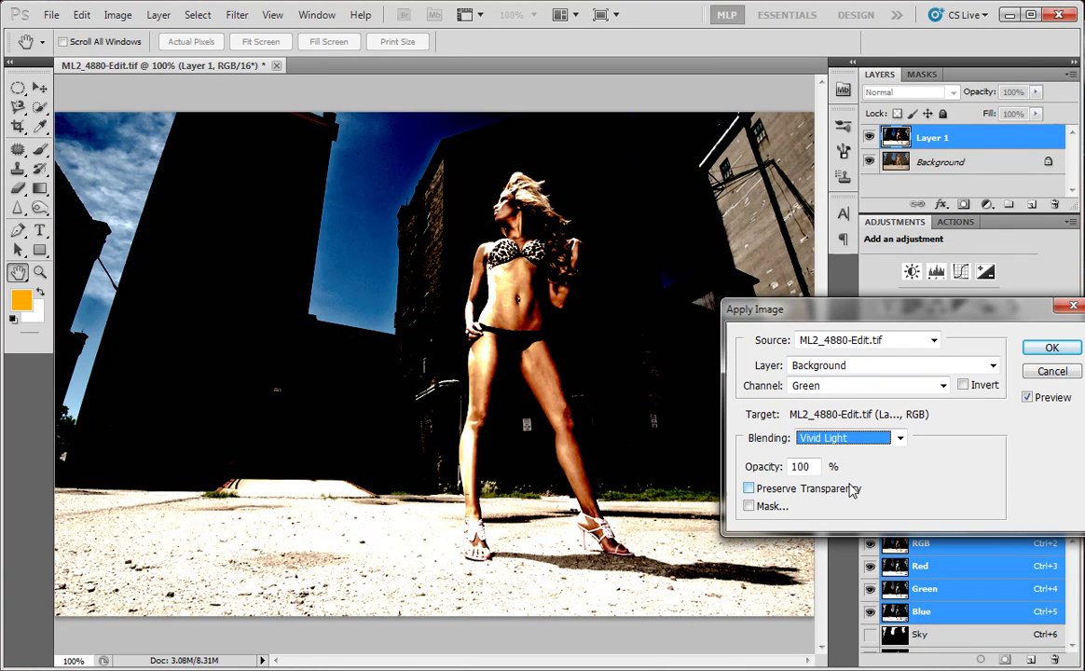
left_click(825, 438)
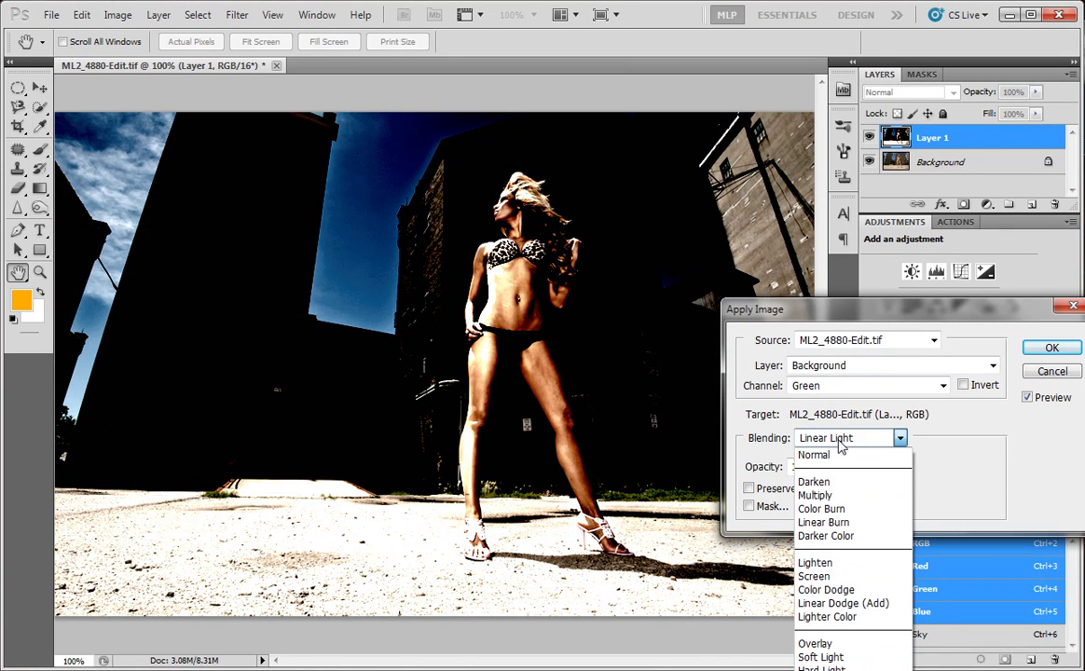
left_click(832, 519)
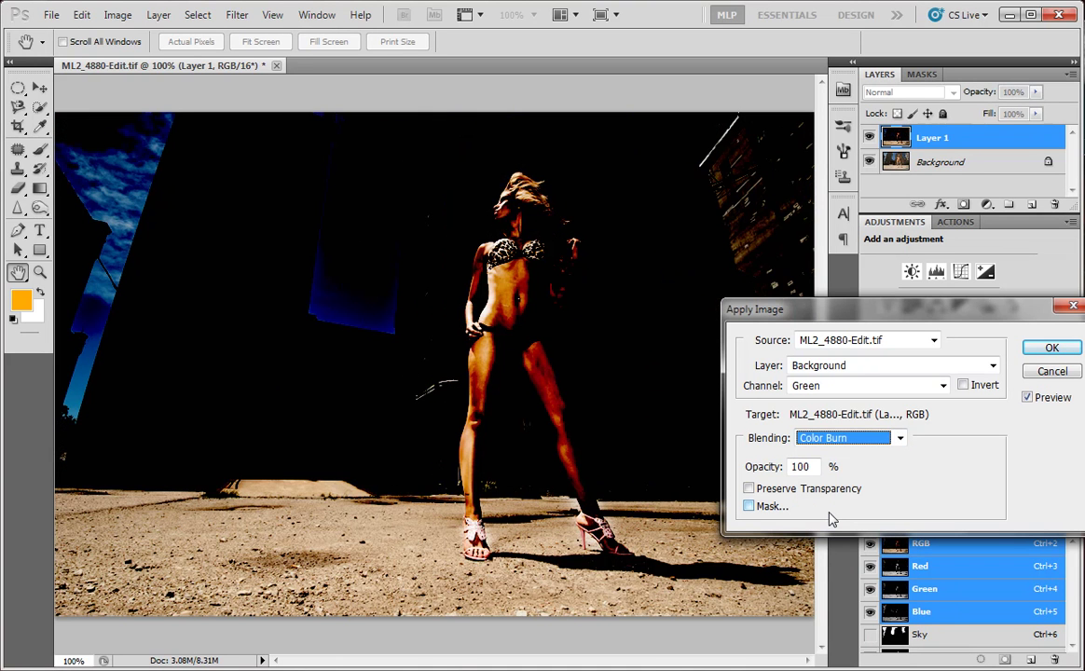
left_click(1050, 352)
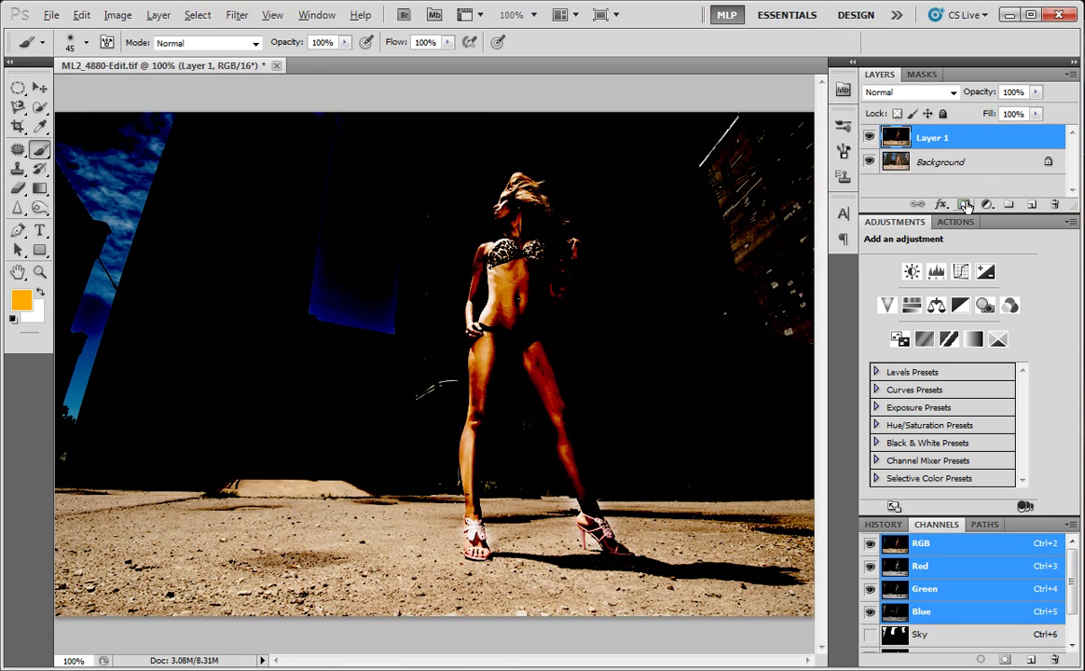
Black-mask the Color Burn layer and paint it back over the left foreground and building-base ground
left_click(963, 205)
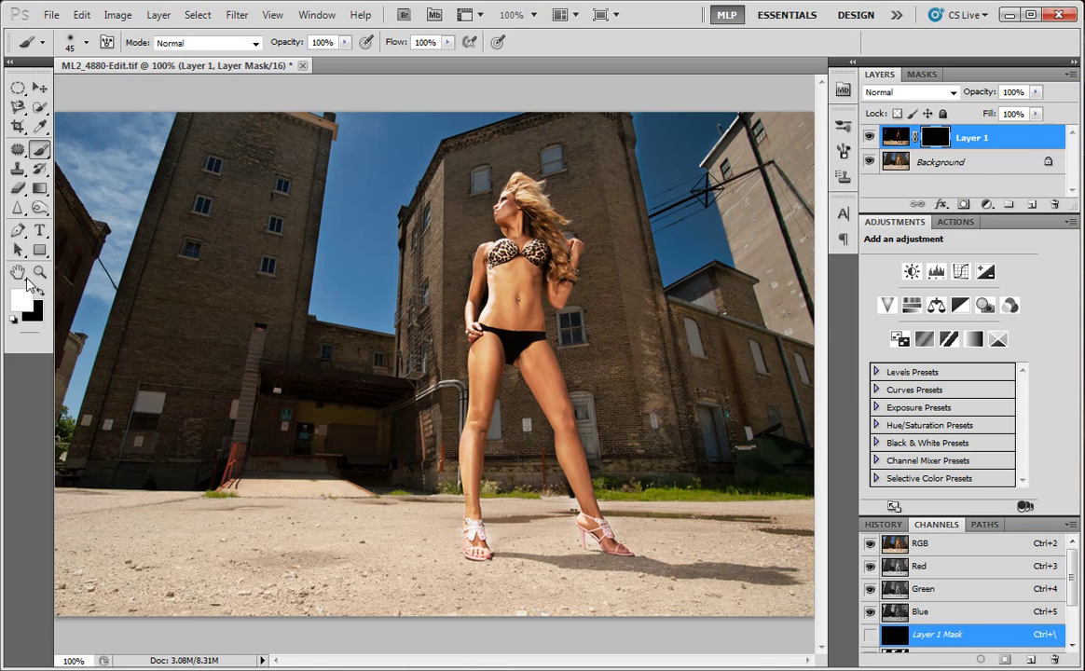
mouse_move(233, 490)
left_mouse_down()
mouse_move(279, 491)
mouse_move(66, 496)
mouse_move(105, 512)
mouse_move(61, 504)
mouse_move(103, 546)
mouse_move(65, 554)
mouse_move(210, 522)
mouse_move(224, 549)
mouse_move(317, 545)
mouse_move(218, 527)
left_mouse_up()
mouse_move(321, 520)
left_mouse_down()
mouse_move(358, 522)
mouse_move(390, 507)
mouse_move(368, 525)
mouse_move(311, 518)
mouse_move(405, 516)
mouse_move(423, 532)
mouse_move(434, 509)
mouse_move(429, 522)
mouse_move(451, 522)
mouse_move(439, 553)
mouse_move(247, 590)
mouse_move(337, 611)
mouse_move(497, 594)
mouse_move(506, 577)
mouse_move(468, 574)
mouse_move(533, 547)
mouse_move(502, 504)
mouse_move(548, 510)
mouse_move(546, 523)
mouse_move(557, 508)
mouse_move(552, 544)
mouse_move(577, 560)
mouse_move(561, 541)
mouse_move(518, 593)
mouse_move(545, 573)
mouse_move(550, 594)
mouse_move(532, 595)
mouse_move(769, 605)
mouse_move(800, 564)
mouse_move(798, 525)
mouse_move(809, 539)
mouse_move(809, 498)
mouse_move(772, 522)
mouse_move(615, 507)
mouse_move(686, 564)
mouse_move(714, 552)
mouse_move(737, 566)
mouse_move(755, 557)
mouse_move(742, 585)
mouse_move(605, 573)
mouse_move(613, 582)
mouse_move(588, 570)
mouse_move(555, 518)
left_mouse_up()
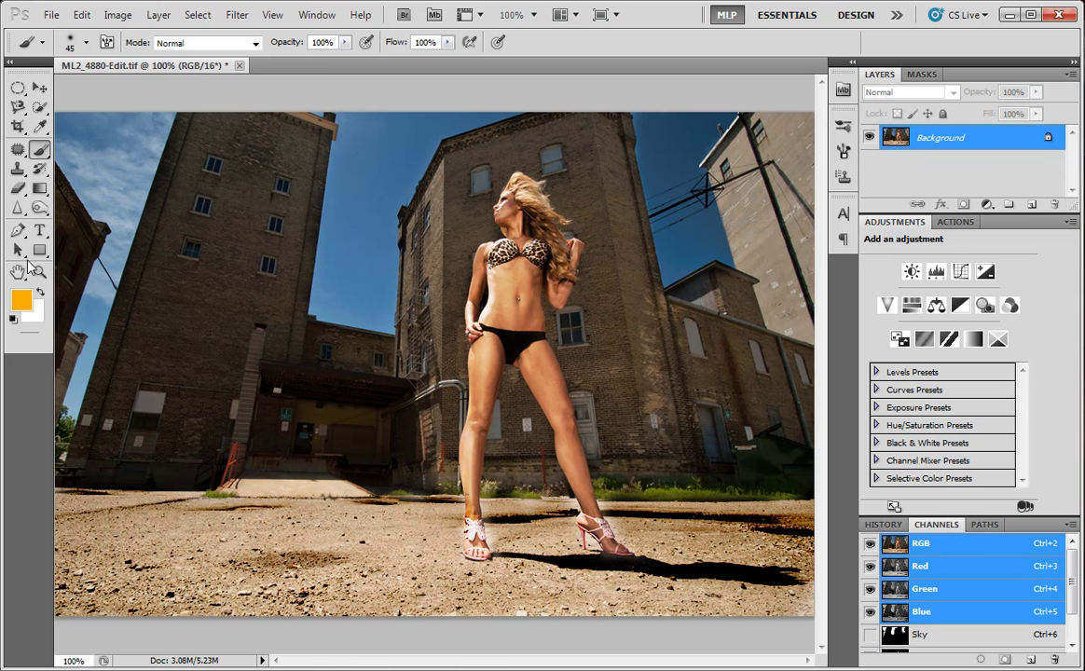
Set the brush to Vivid Light mode with white colour at 30% opacity
left_click(200, 43)
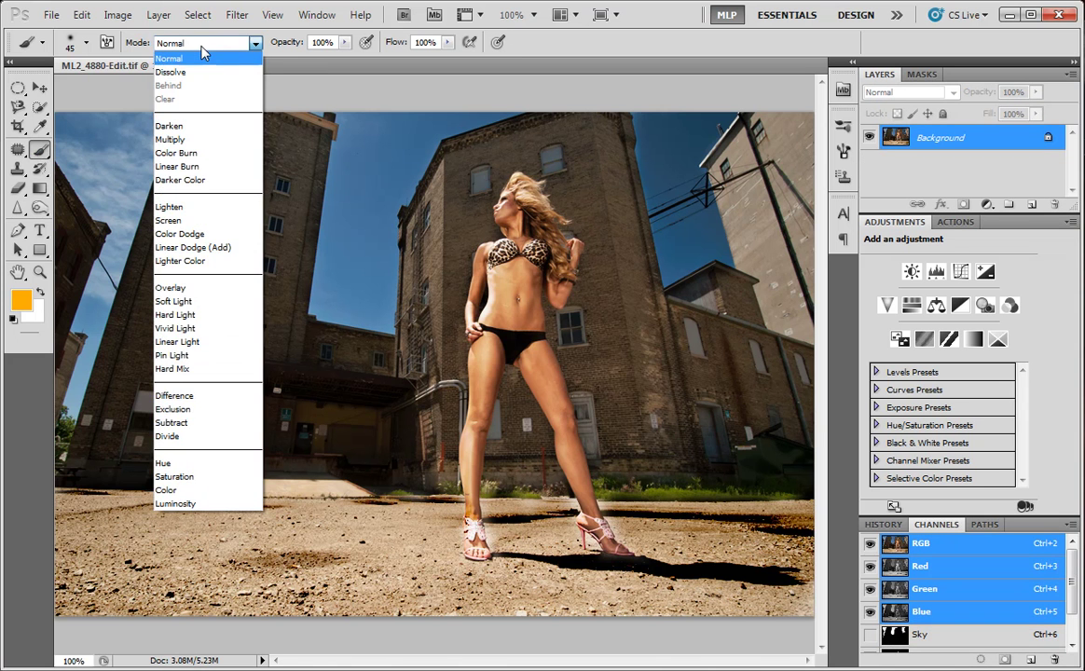
left_click(193, 329)
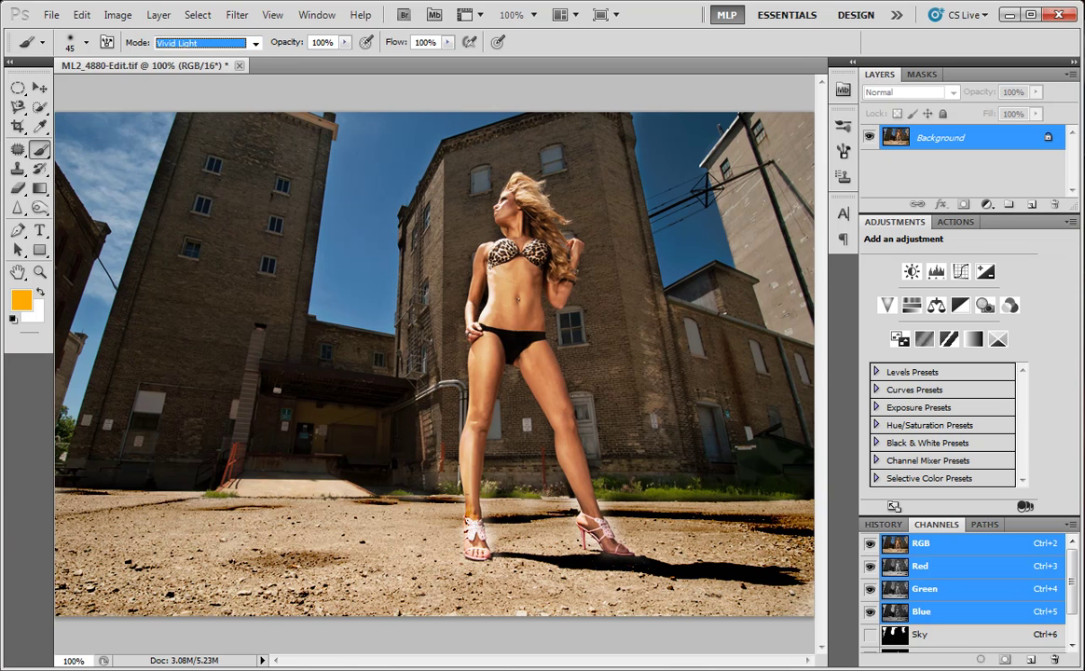
left_click(39, 295)
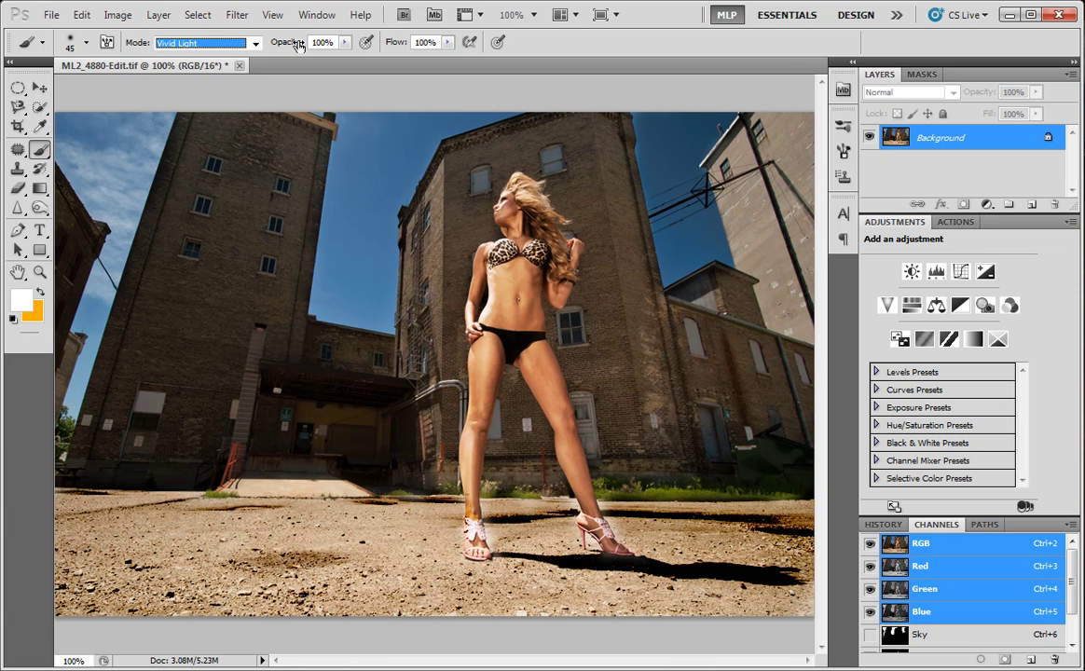
left_click_drag(298, 43, 277, 48)
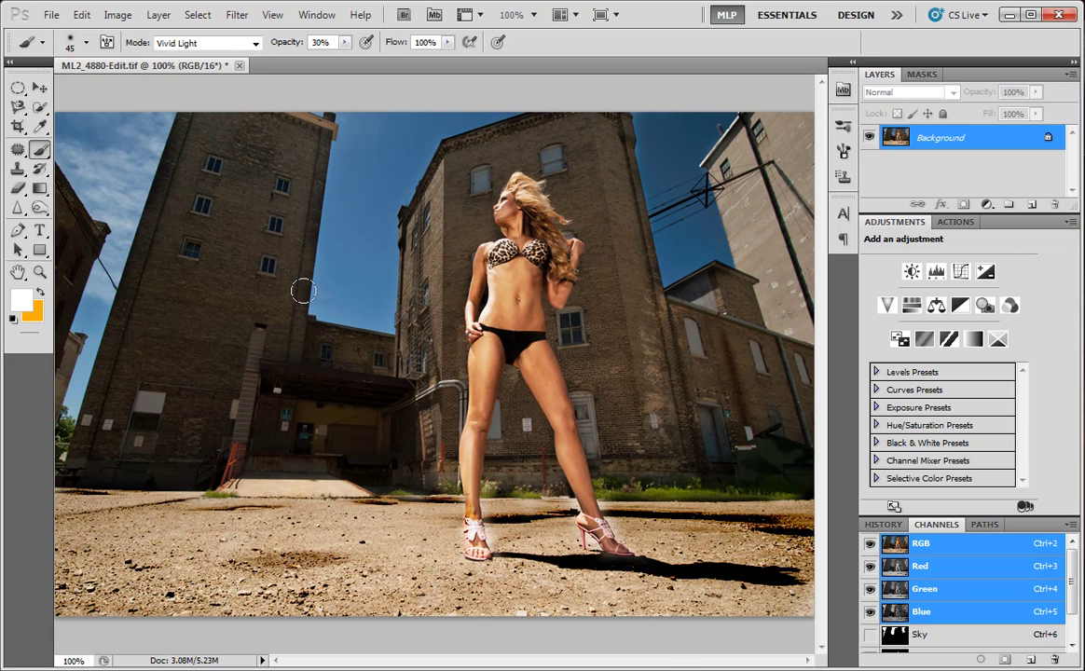
Paint over the left tower, right building wall and central tower brickwork to lighten them
key("bracketright")
key("bracketright")
key("bracketright")
mouse_move(196, 140)
left_mouse_down()
mouse_move(158, 135)
mouse_move(165, 301)
left_mouse_up()
mouse_move(624, 225)
left_mouse_down()
mouse_move(652, 335)
mouse_move(642, 370)
left_mouse_up()
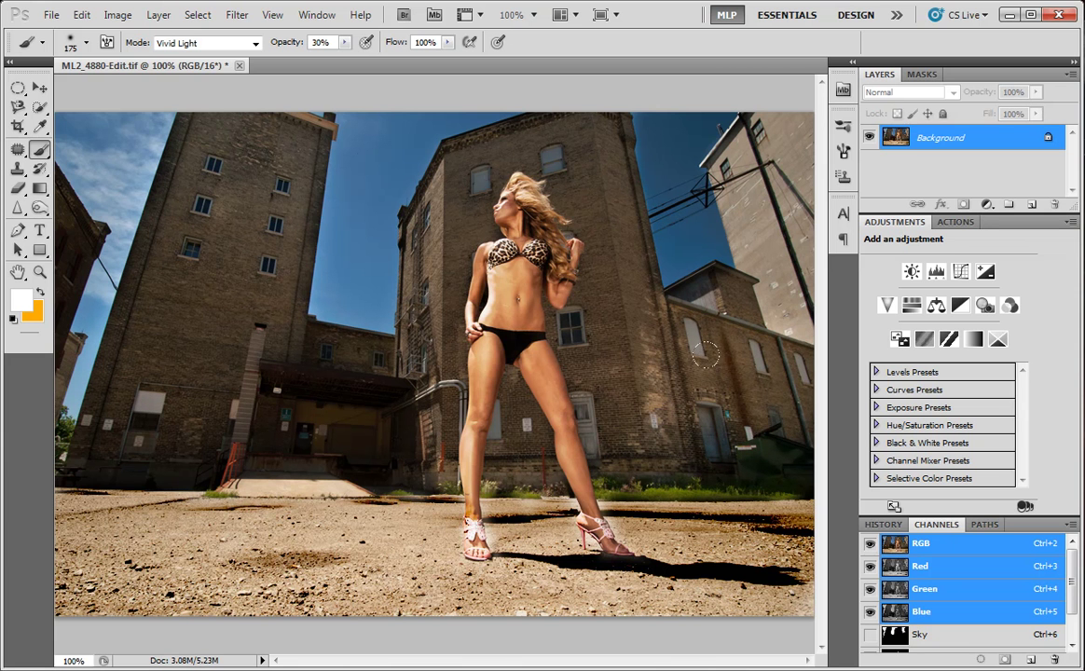
mouse_move(625, 347)
left_mouse_down()
mouse_move(550, 317)
mouse_move(573, 382)
mouse_move(565, 132)
left_mouse_up()
key("bracketleft")
key("bracketleft")
mouse_move(466, 126)
left_mouse_down()
mouse_move(458, 154)
mouse_move(431, 218)
mouse_move(414, 388)
mouse_move(316, 372)
mouse_move(294, 439)
mouse_move(284, 416)
mouse_move(331, 329)
mouse_move(342, 351)
mouse_move(308, 357)
mouse_move(335, 386)
mouse_move(305, 432)
mouse_move(184, 409)
mouse_move(185, 420)
mouse_move(95, 436)
mouse_move(228, 270)
mouse_move(156, 294)
mouse_move(184, 238)
mouse_move(150, 257)
mouse_move(182, 220)
mouse_move(251, 204)
mouse_move(257, 232)
mouse_move(247, 120)
mouse_move(231, 142)
mouse_move(261, 158)
mouse_move(177, 394)
left_mouse_up()
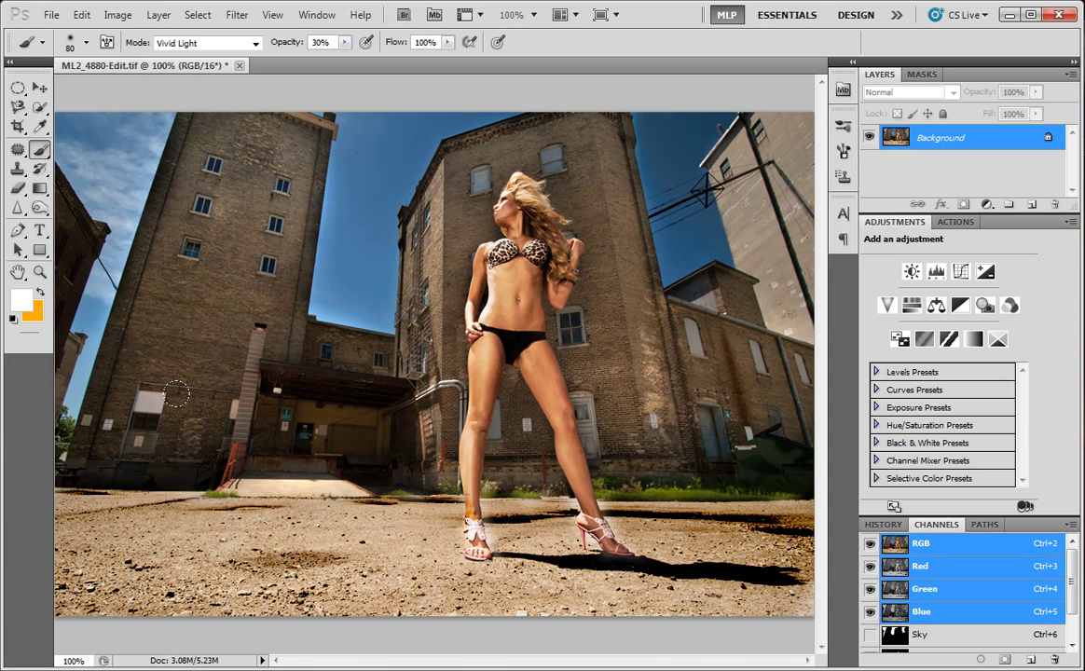